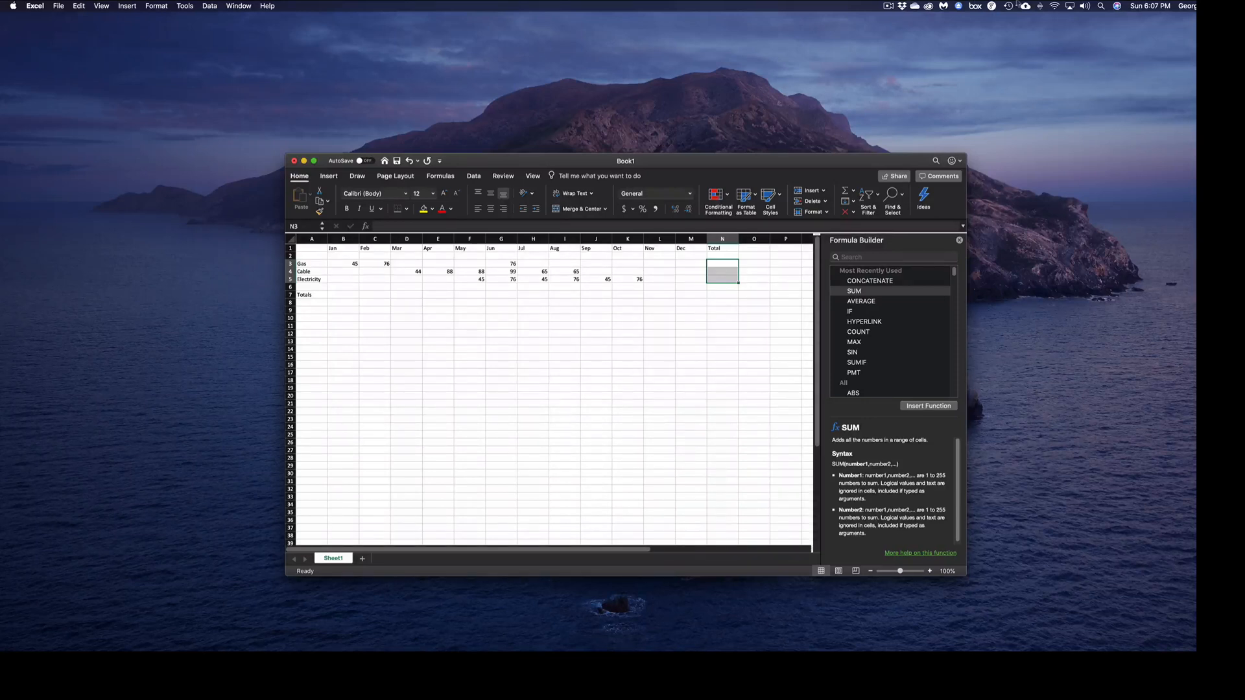
- Total the Gas row in cell N3 using the SUM function over the range B3:M3
{"action": "left_click", "coordinate": [732, 269]}
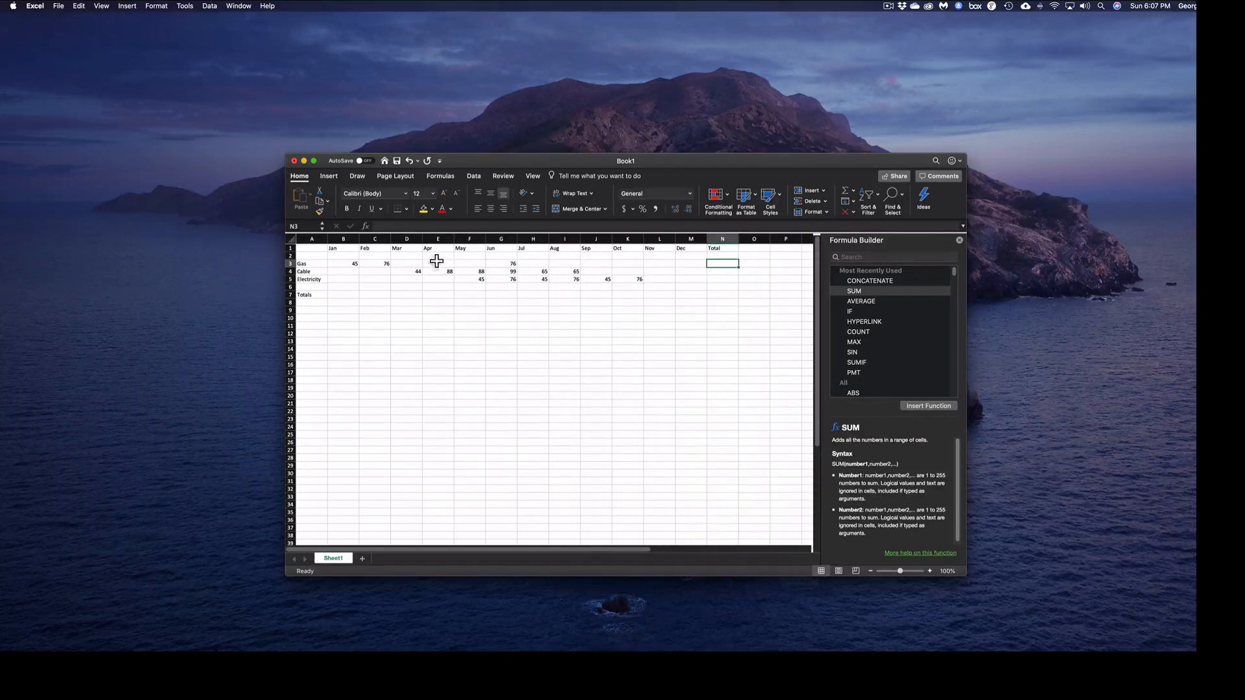
{"action": "left_click", "coordinate": [365, 227]}
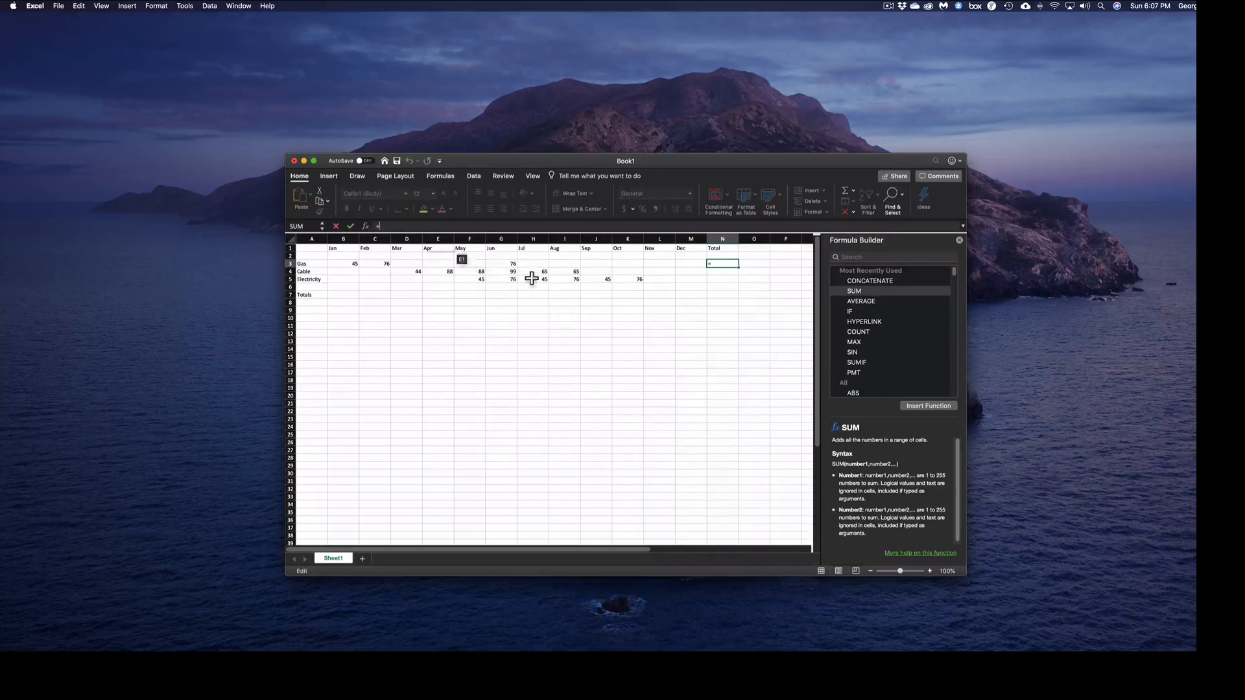
{"action": "double_click", "coordinate": [855, 291]}
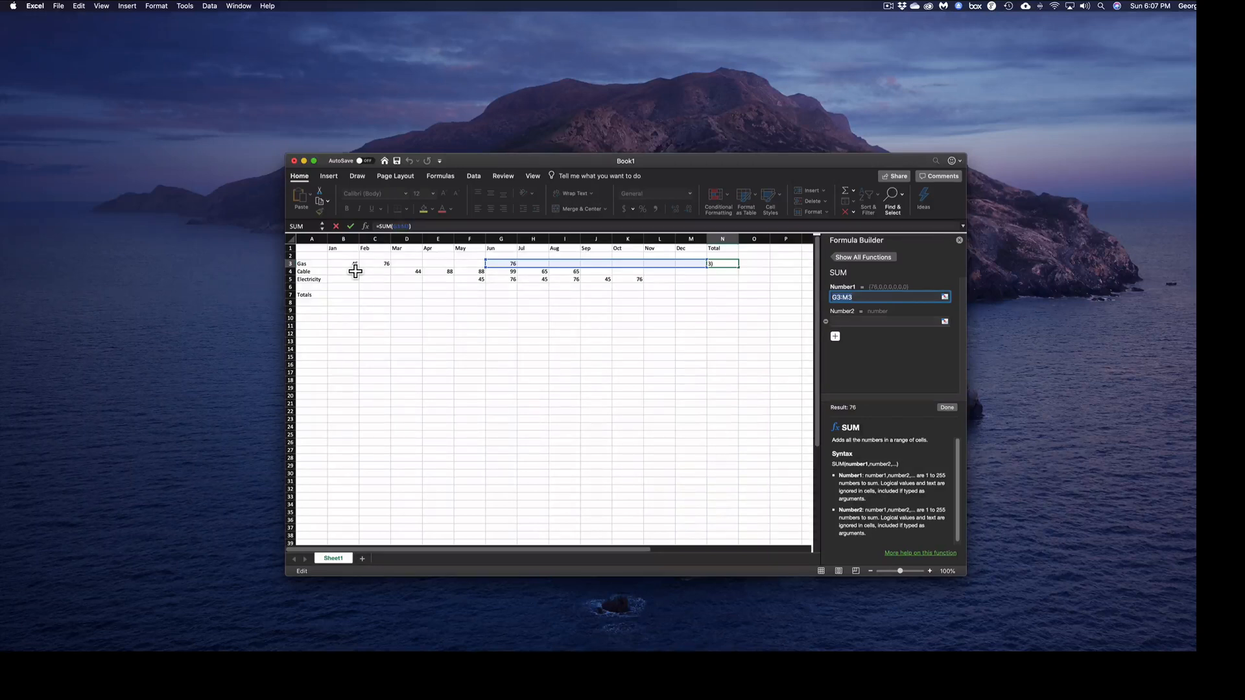
{"action": "left_click_drag", "start_coordinate": [354, 265], "coordinate": [698, 274]}
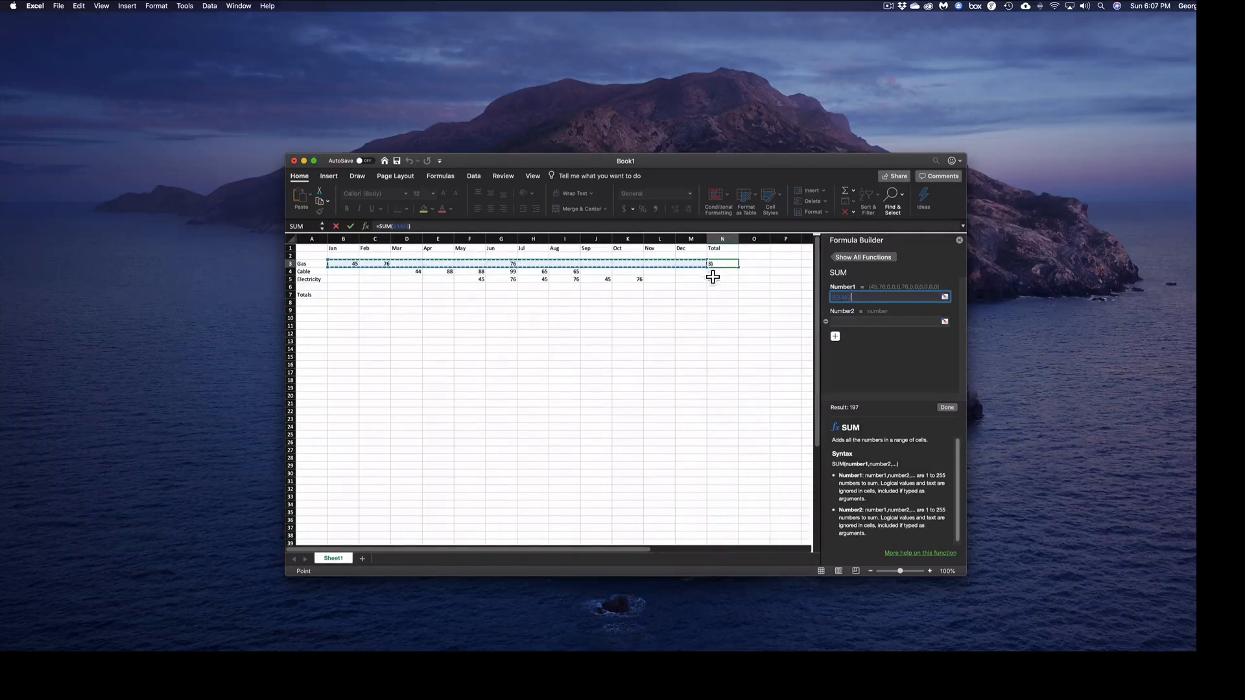
{"action": "left_click", "coordinate": [950, 408]}
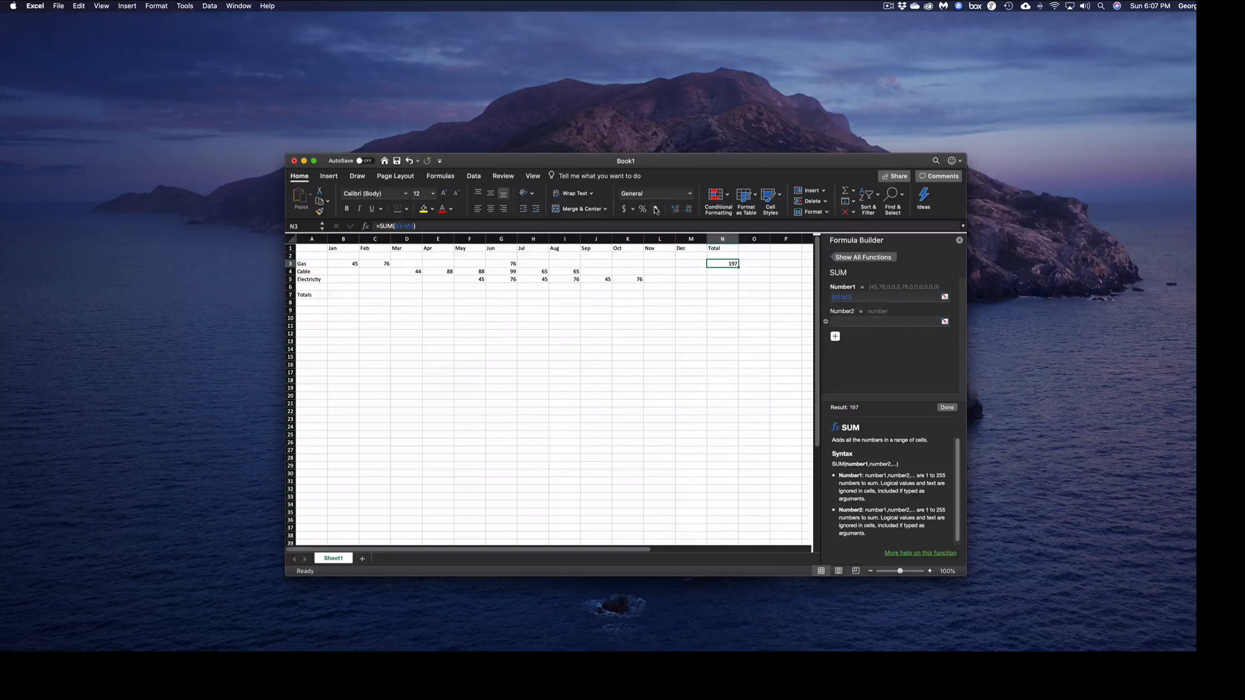
- Copy the Gas total formula from N3 into N4:N5 for the Cable and Electricity rows
{"action": "left_click", "coordinate": [739, 269]}
{"action": "key", "text": "super+c"}
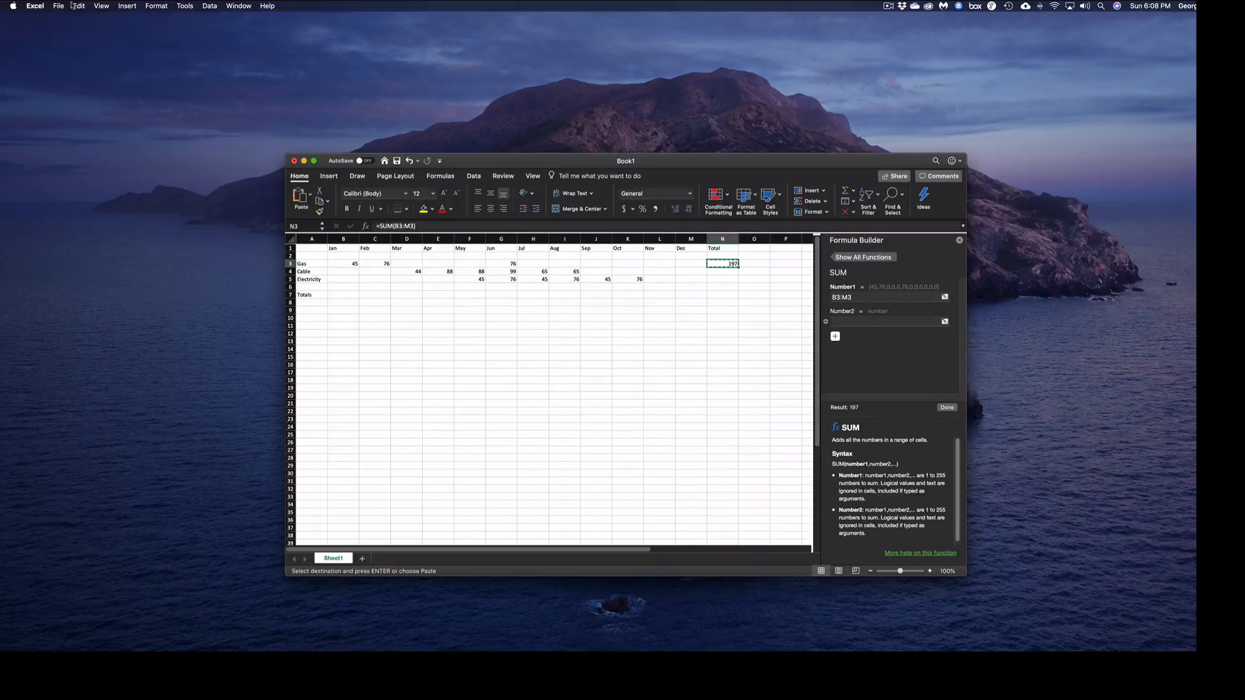
{"action": "left_click", "coordinate": [74, 5]}
{"action": "left_click", "coordinate": [74, 4]}
{"action": "left_click_drag", "start_coordinate": [733, 274], "coordinate": [732, 282]}
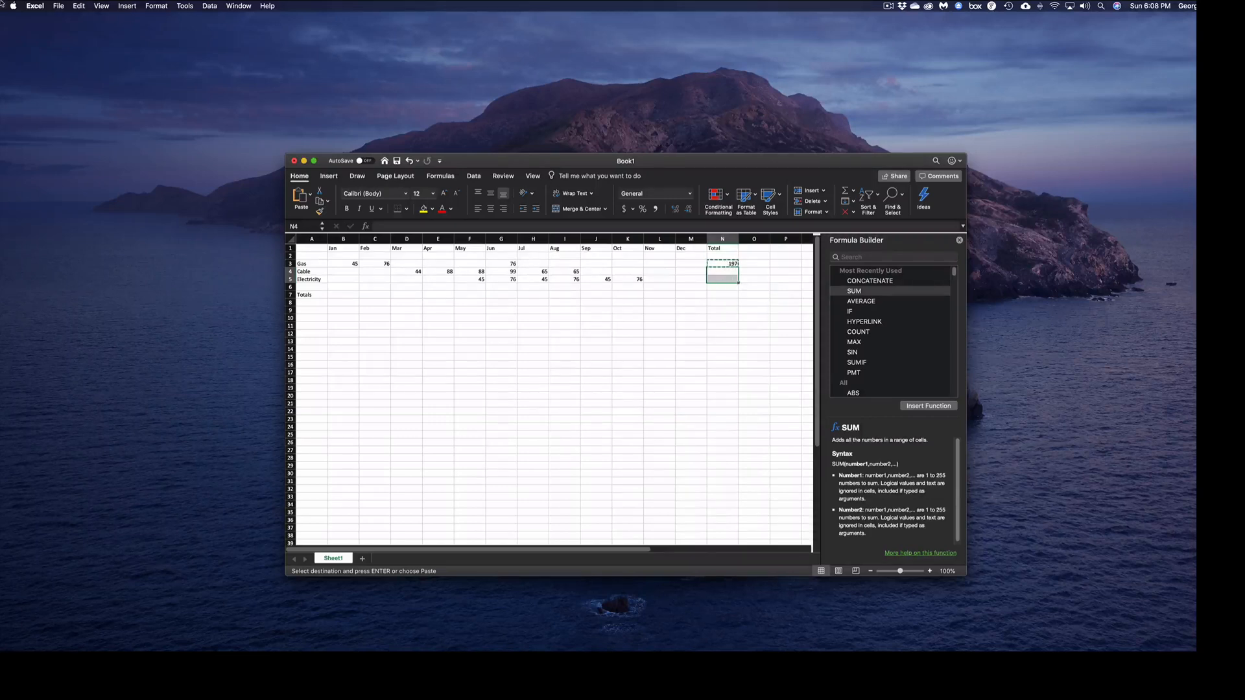
{"action": "left_click", "coordinate": [81, 6]}
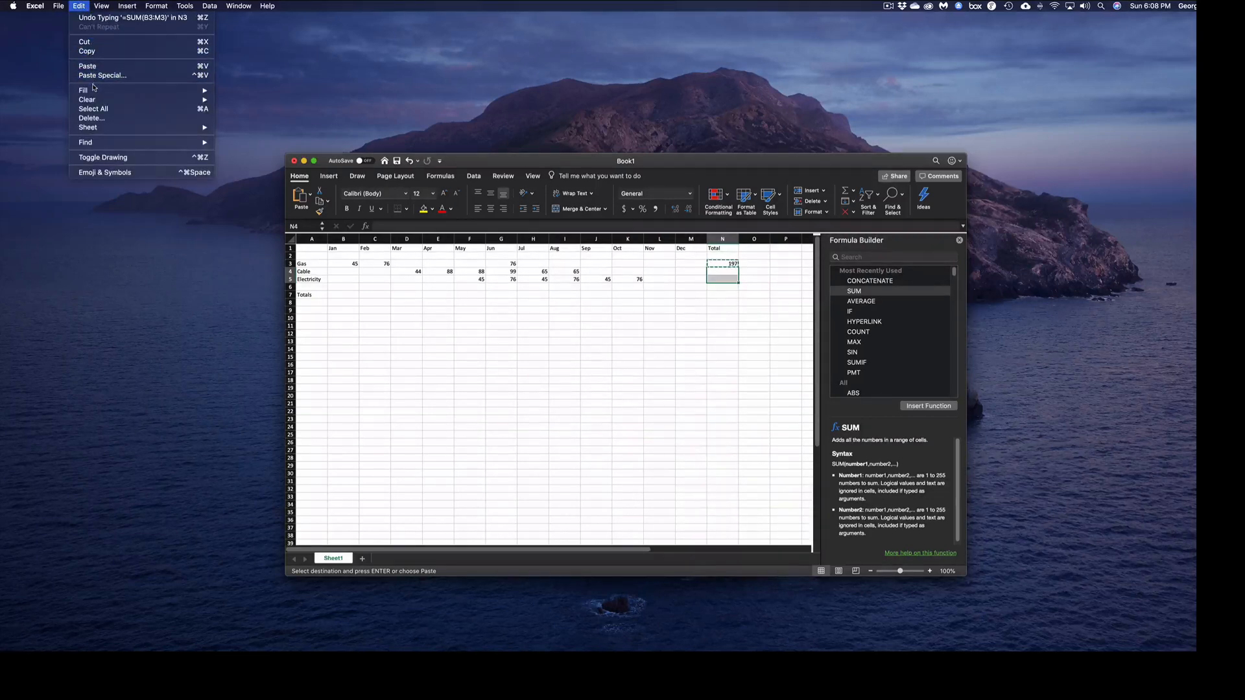
{"action": "left_click", "coordinate": [92, 67]}
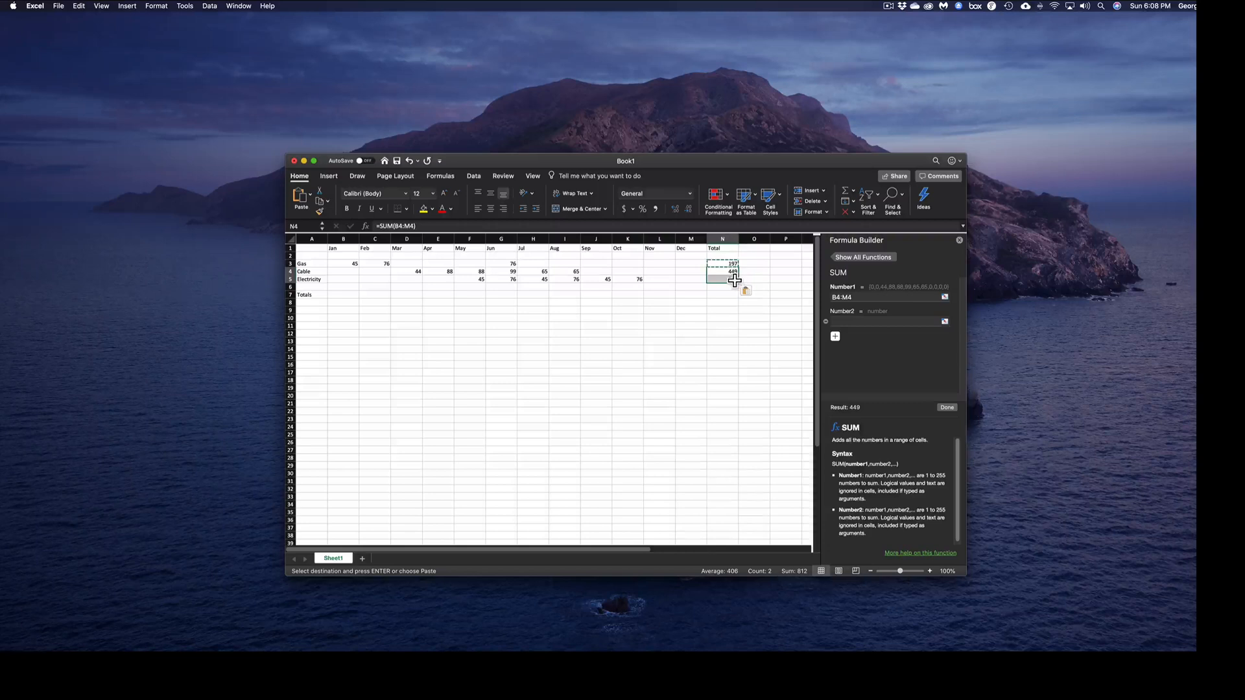
{"action": "key", "text": "shift+Up"}
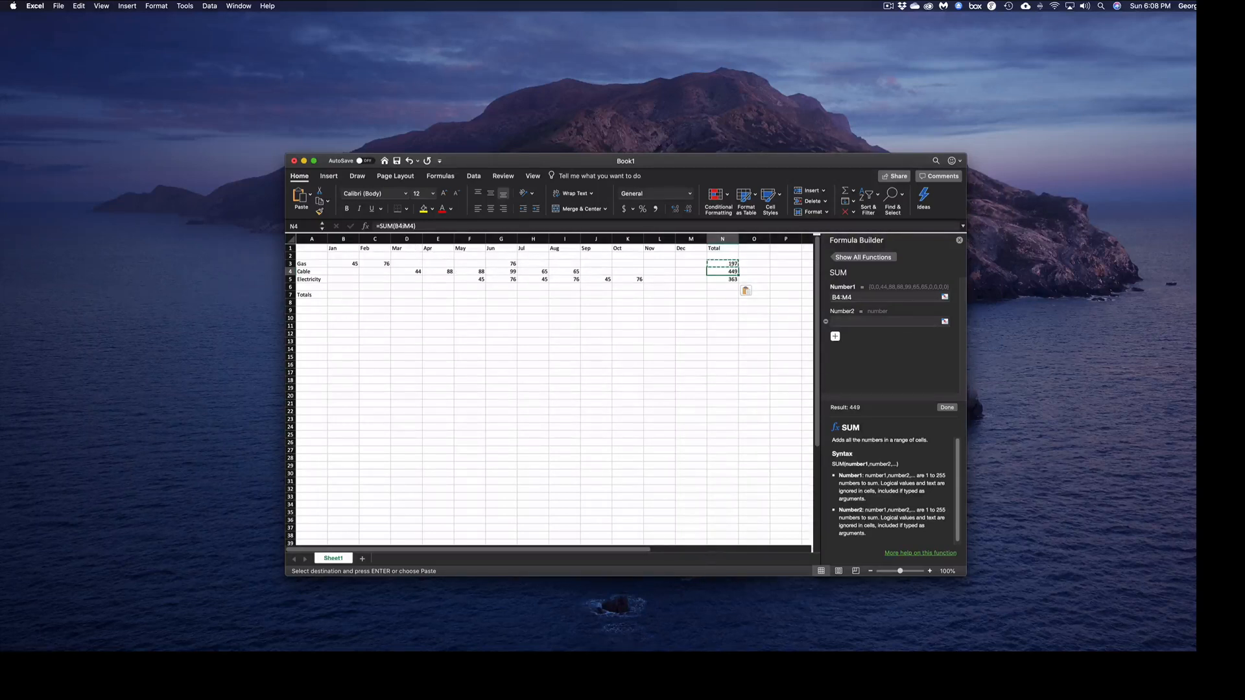
{"action": "left_click", "coordinate": [734, 282]}
- Total the January column in cell B7 using the SUM function over the range B3:B5
{"action": "left_click", "coordinate": [351, 300]}
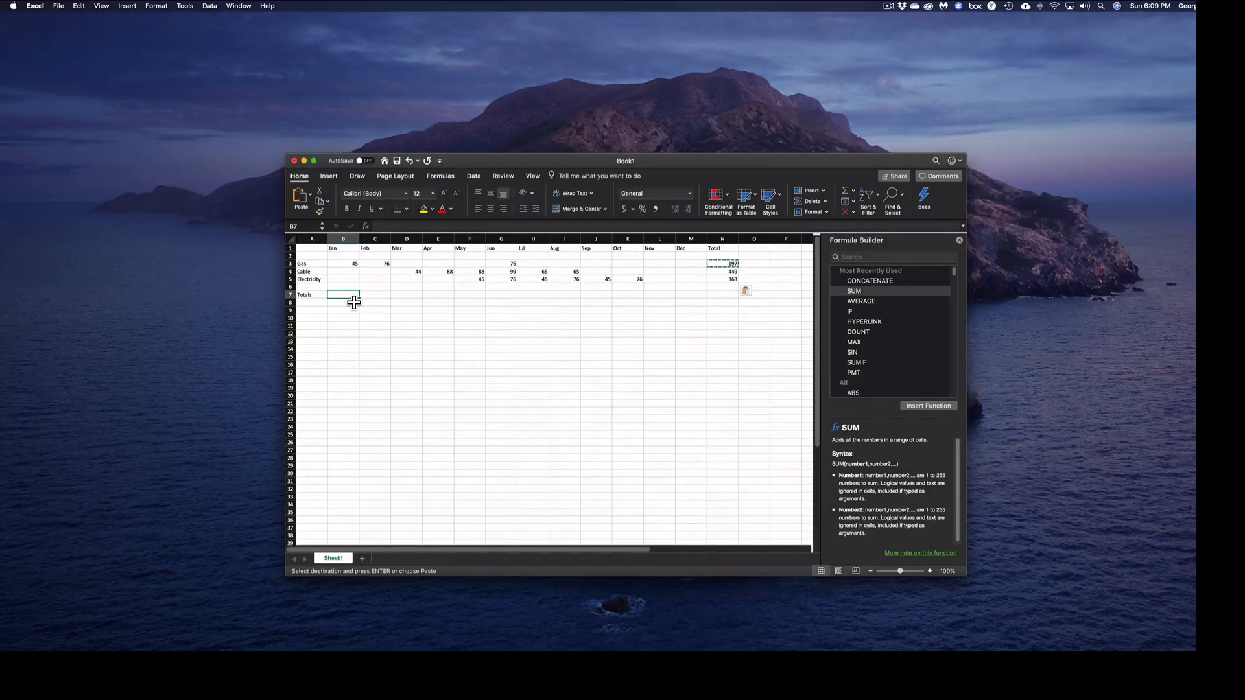
{"action": "left_click", "coordinate": [366, 226]}
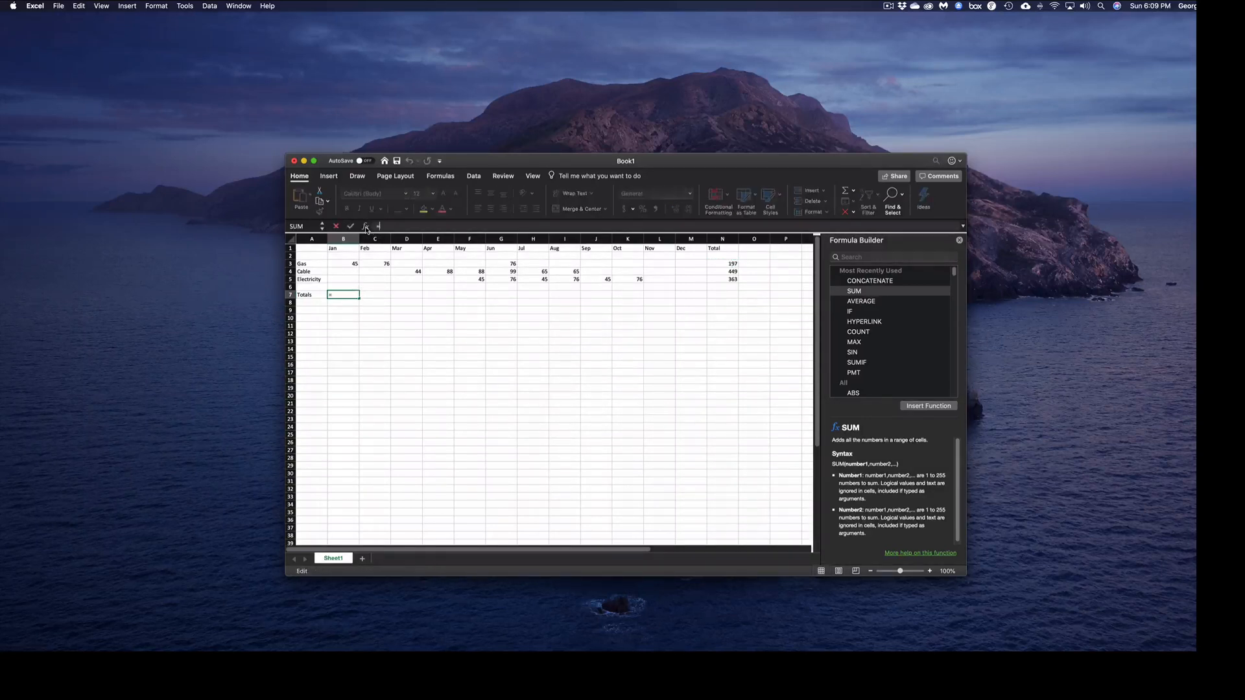
{"action": "double_click", "coordinate": [857, 292]}
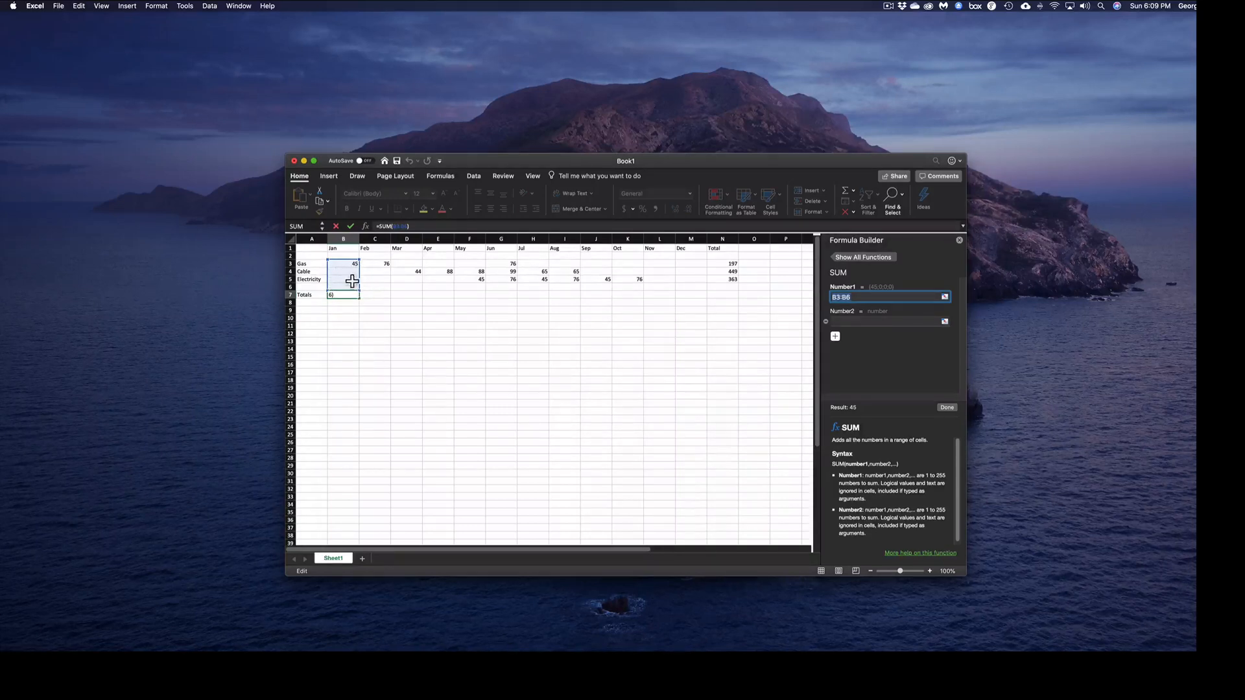
{"action": "left_click", "coordinate": [351, 269]}
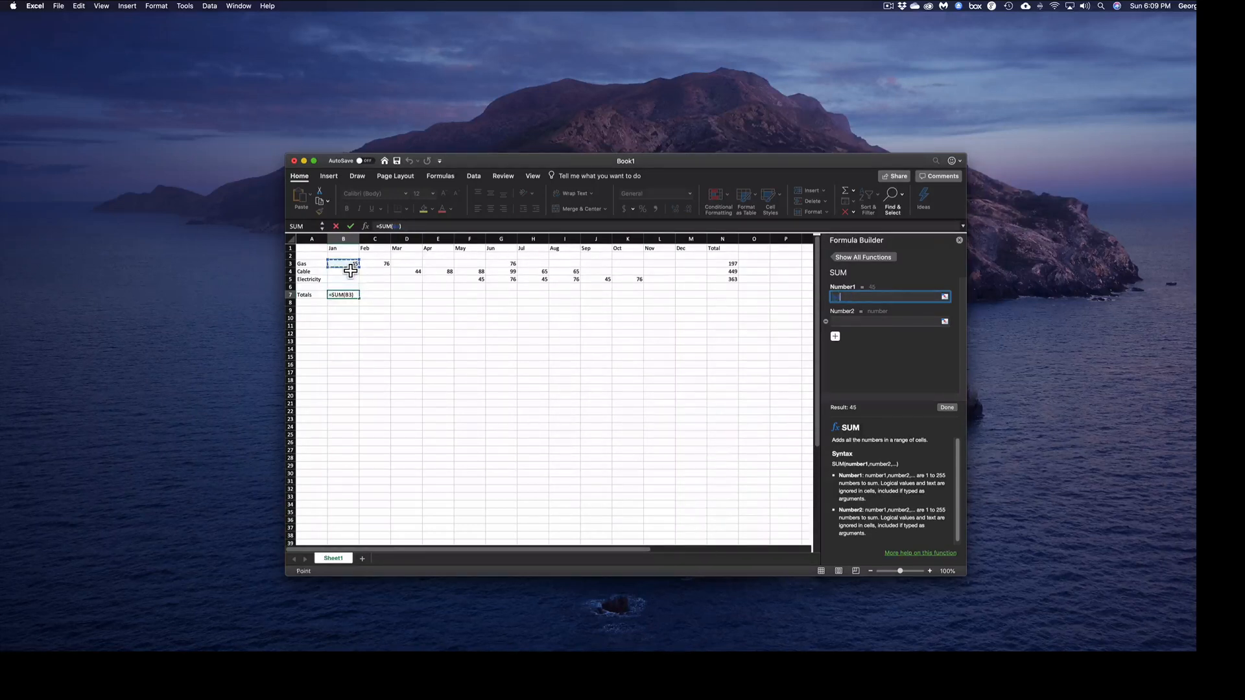
{"action": "left_click_drag", "start_coordinate": [350, 269], "coordinate": [349, 287]}
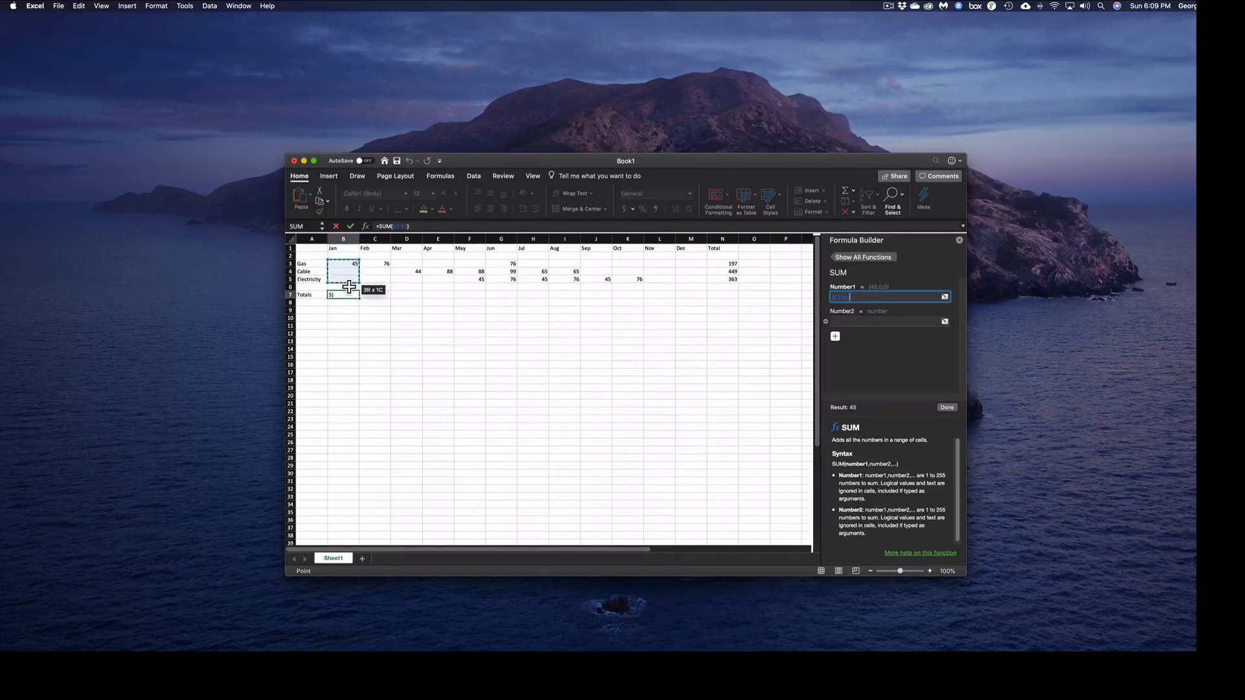
{"action": "left_click", "coordinate": [947, 408]}
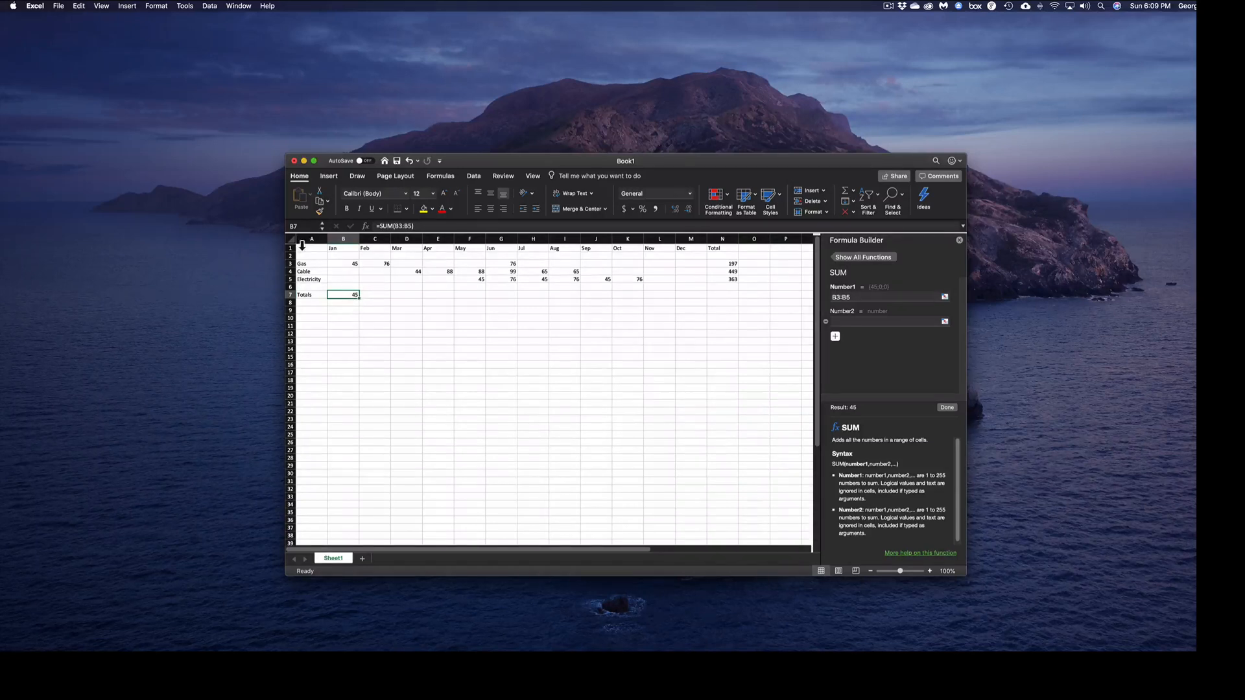
- Copy the January total formula from B7 across C7:N7 to fill the Totals row through the Total column
{"action": "left_click", "coordinate": [79, 6]}
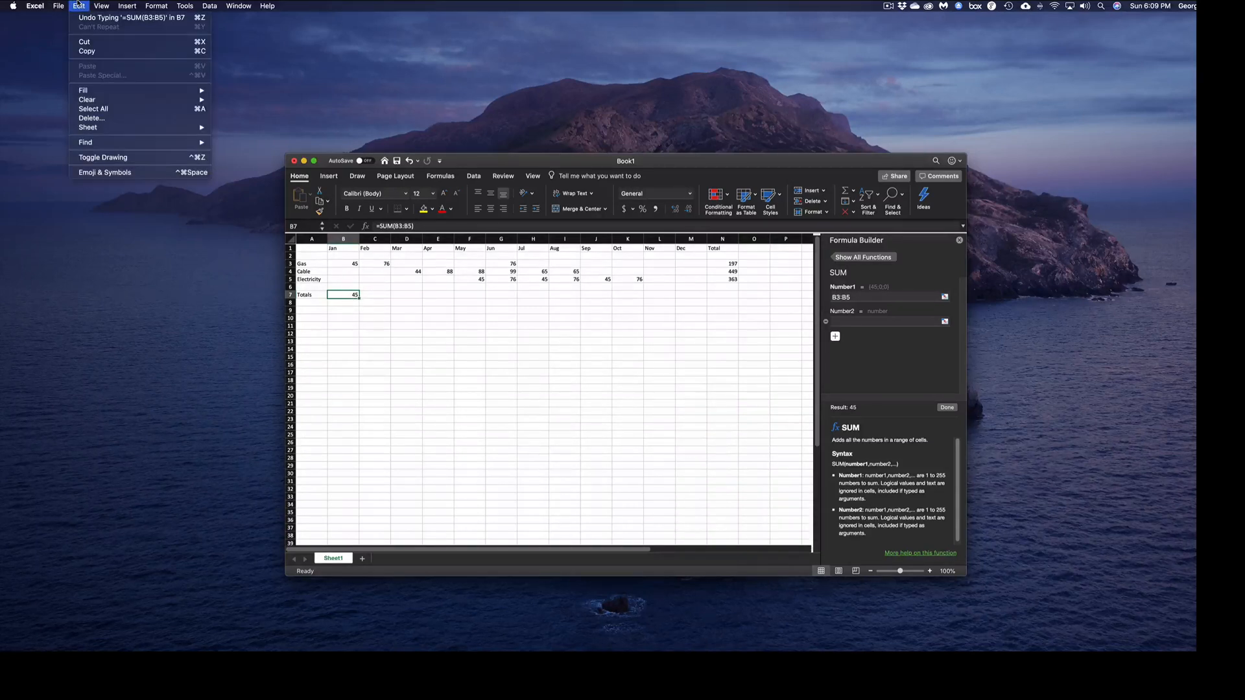
{"action": "left_click", "coordinate": [96, 52]}
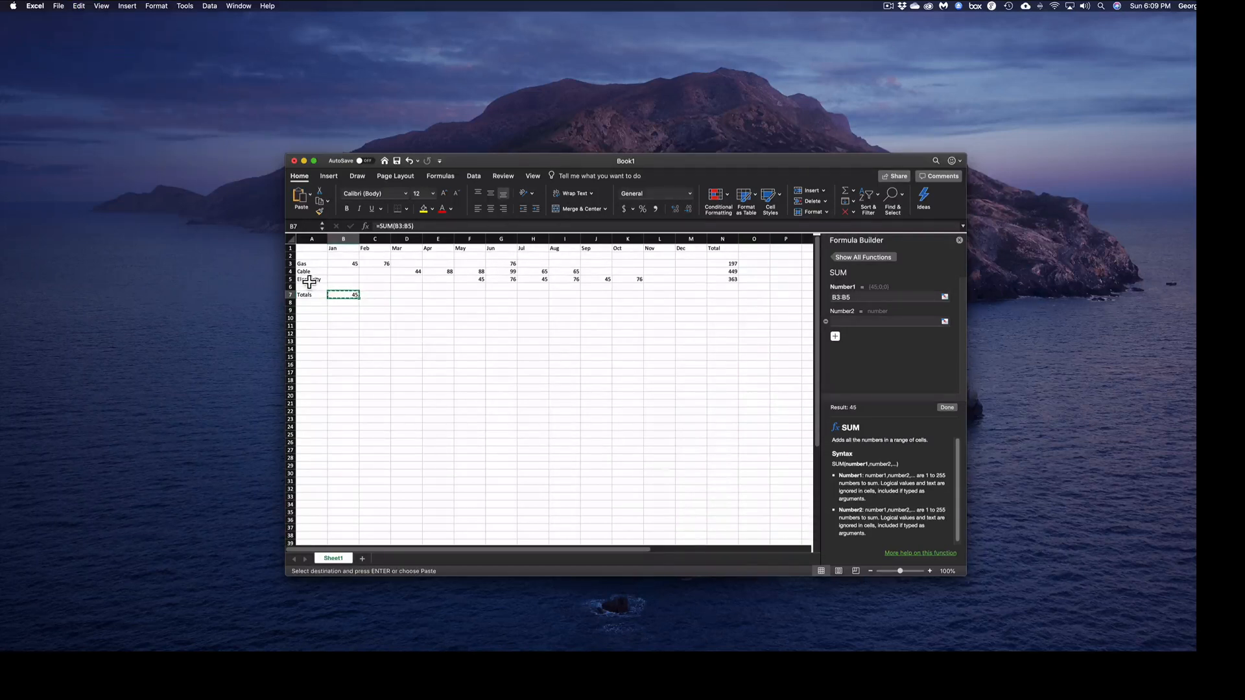
{"action": "left_click", "coordinate": [388, 304]}
{"action": "left_click_drag", "start_coordinate": [388, 304], "coordinate": [455, 311]}
{"action": "left_click_drag", "start_coordinate": [581, 301], "coordinate": [731, 303]}
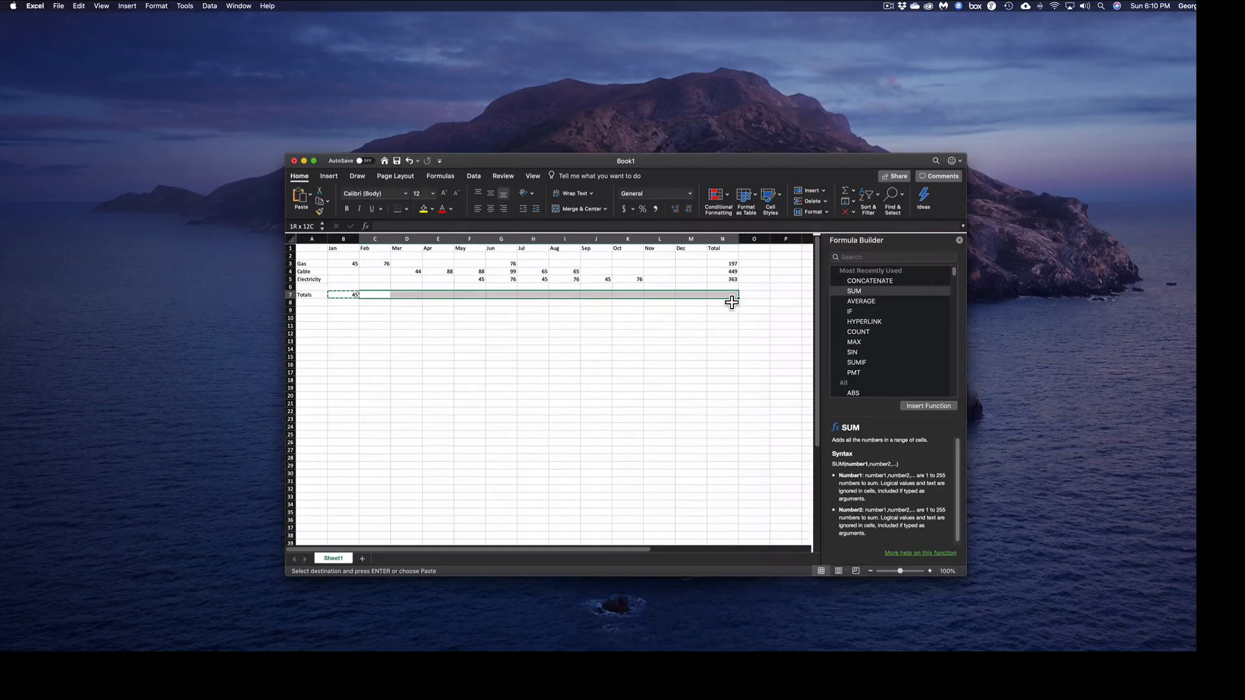
{"action": "left_click_drag", "start_coordinate": [732, 302], "coordinate": [731, 302]}
{"action": "left_click", "coordinate": [79, 6]}
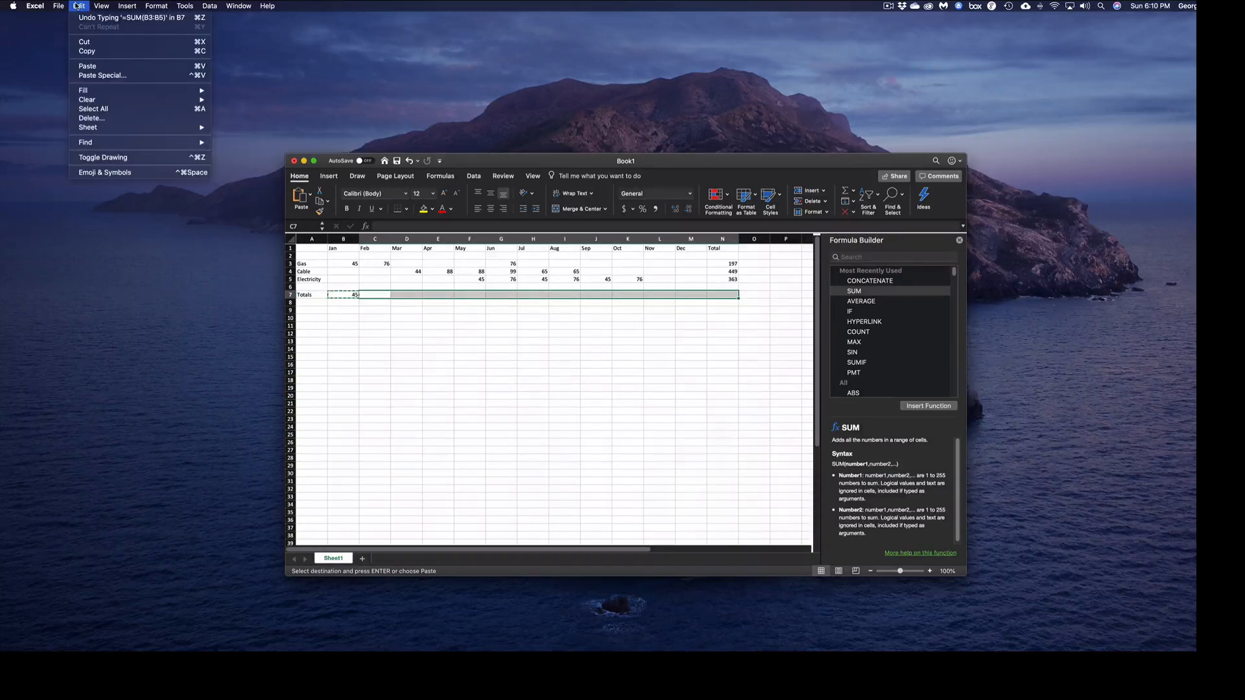
{"action": "left_click", "coordinate": [83, 67]}
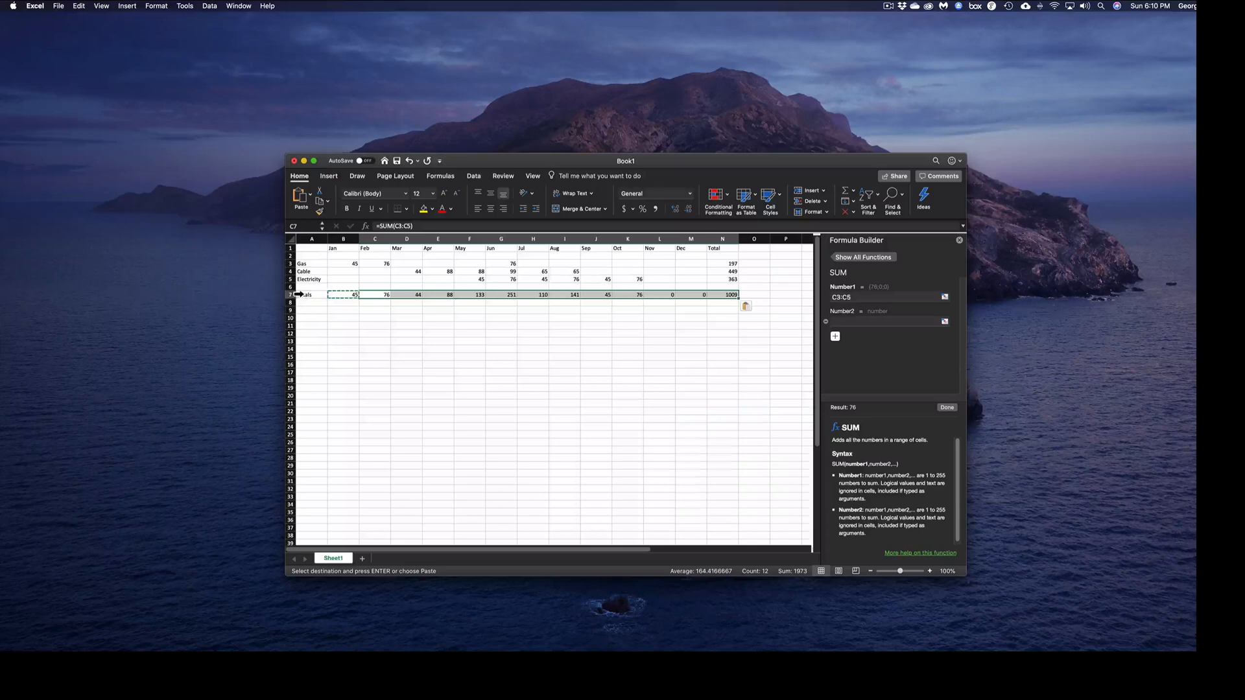
- Insert a new row directly below Electricity and label it "Grass Cut" in cell A6
{"action": "left_click", "coordinate": [298, 288]}
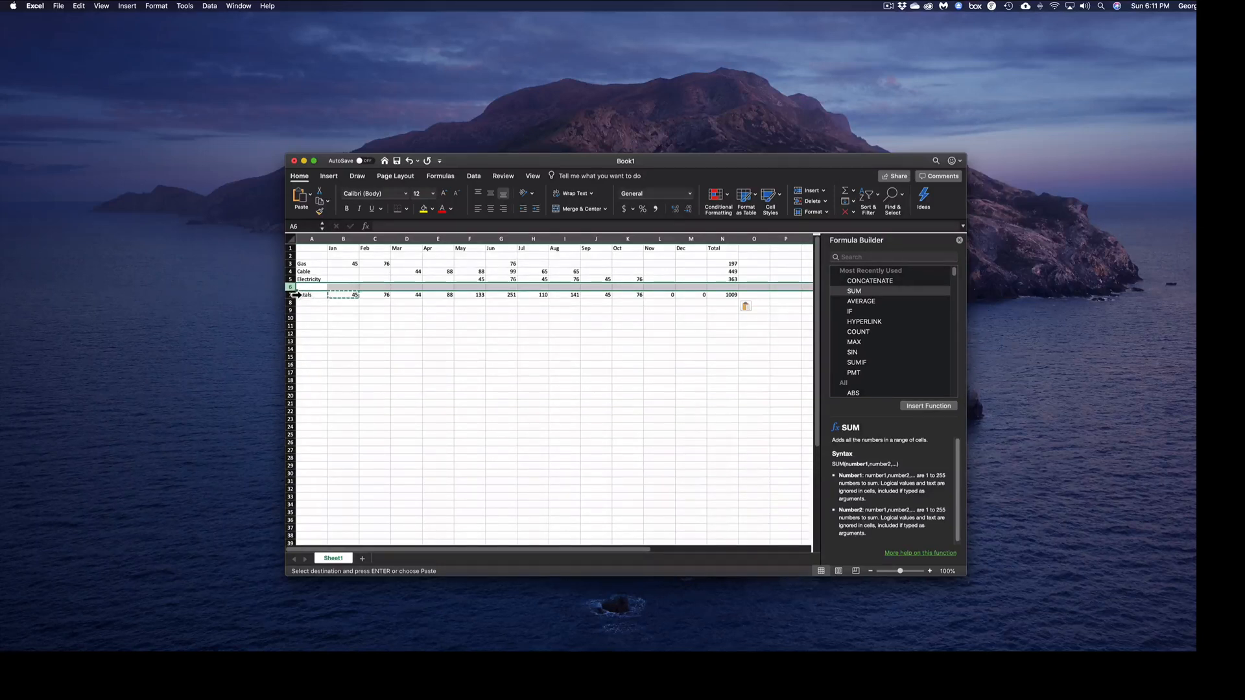
{"action": "left_click", "coordinate": [810, 191]}
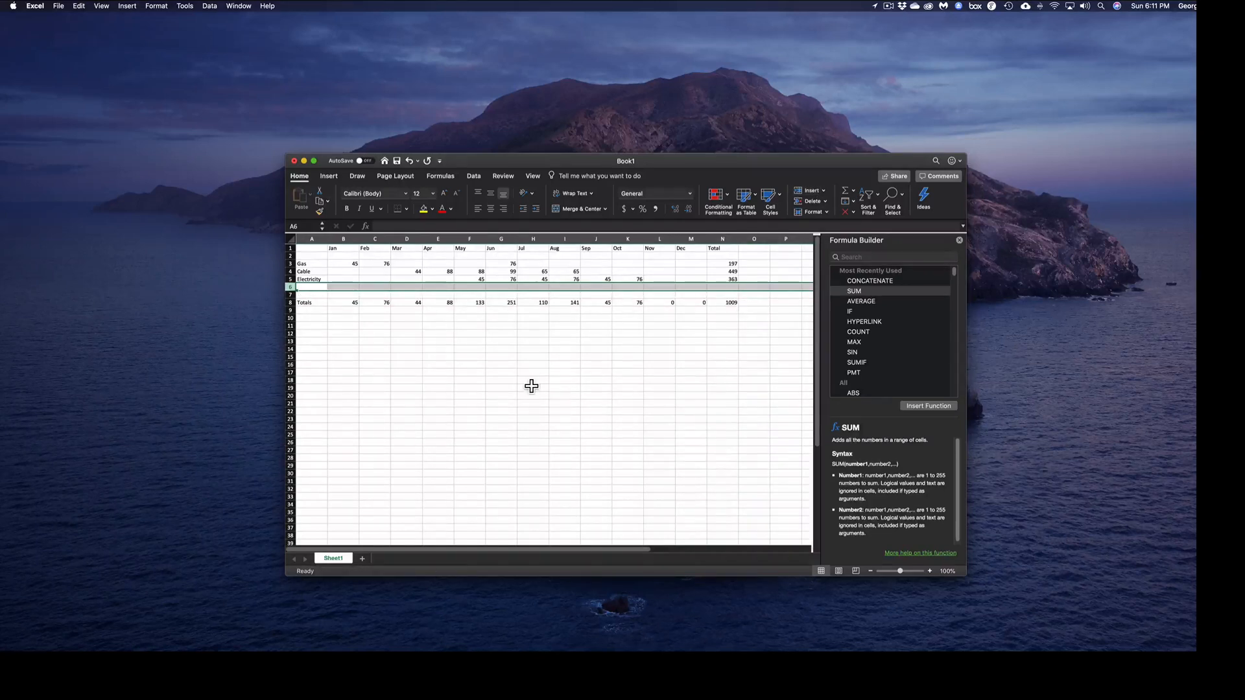
{"action": "left_click", "coordinate": [314, 295]}
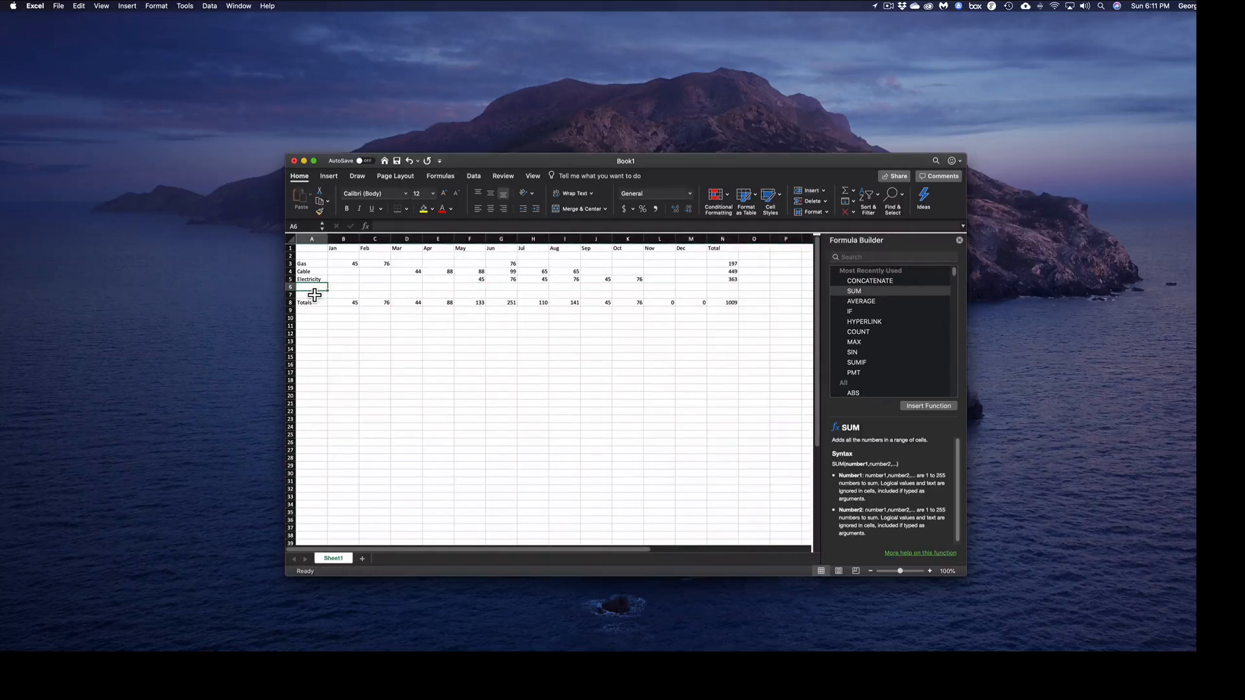
{"action": "type", "text": "Grass Cut"}
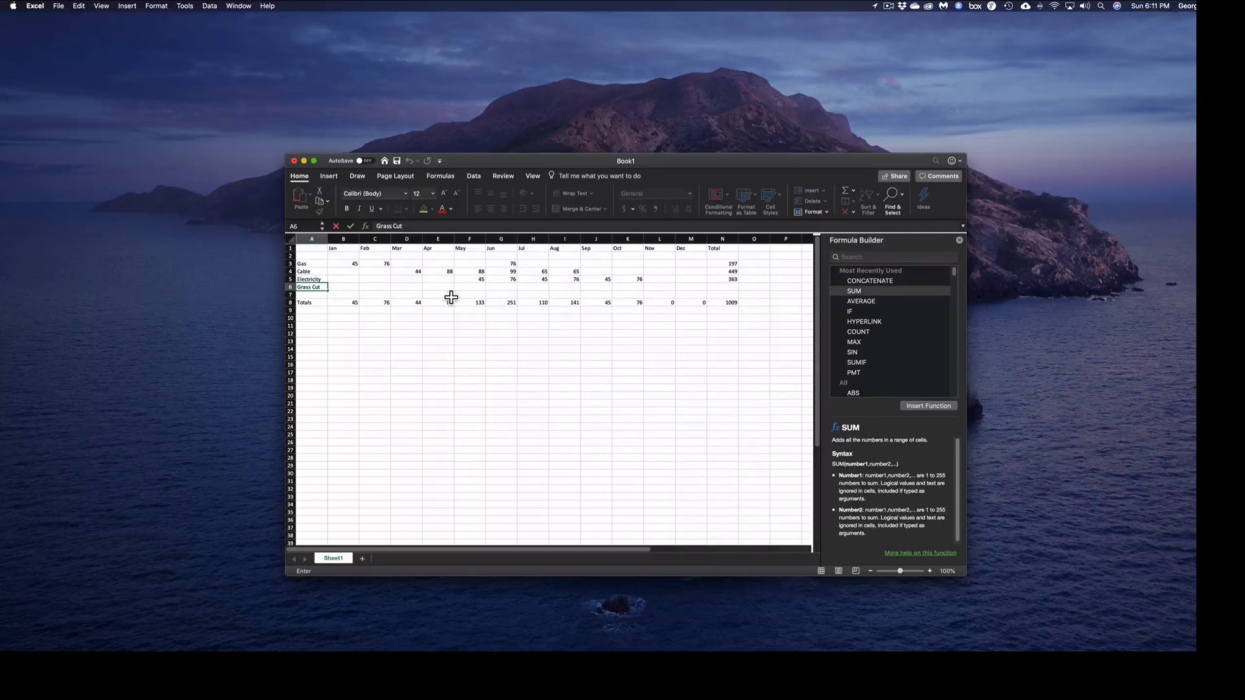
- Enter 25 in the Grass Cut row for each month from April through September
{"action": "left_click", "coordinate": [449, 289]}
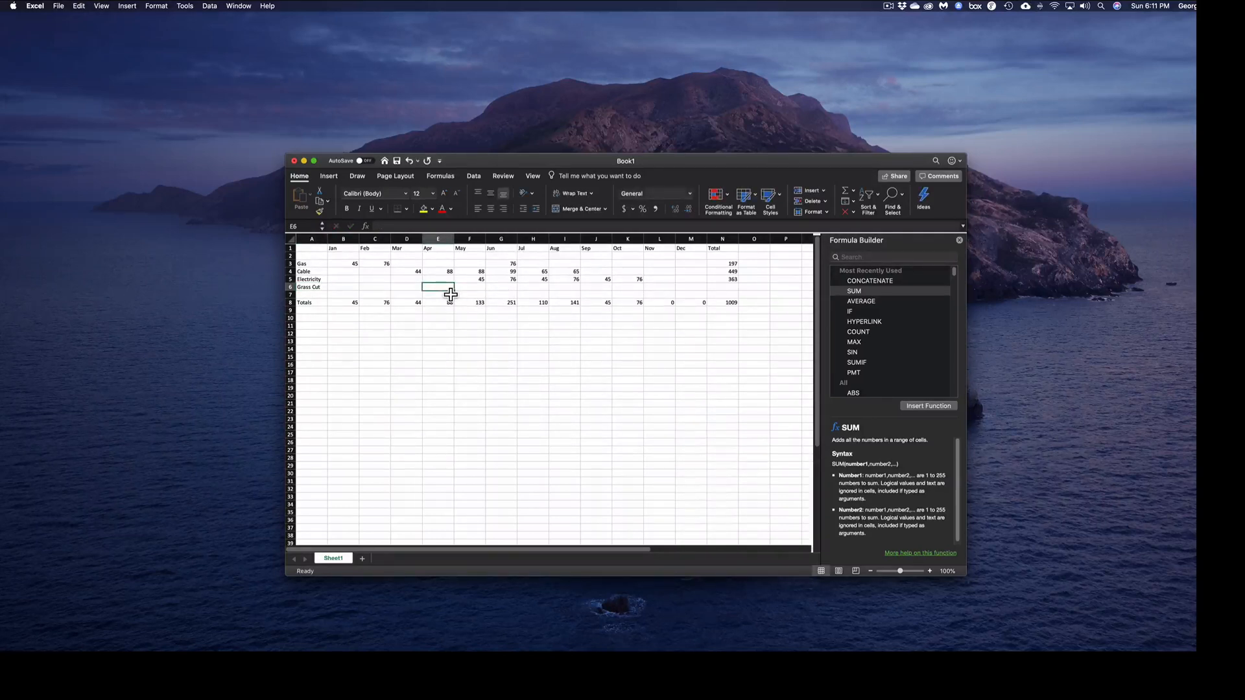
{"action": "type", "text": "25"}
{"action": "key", "text": "Tab"}
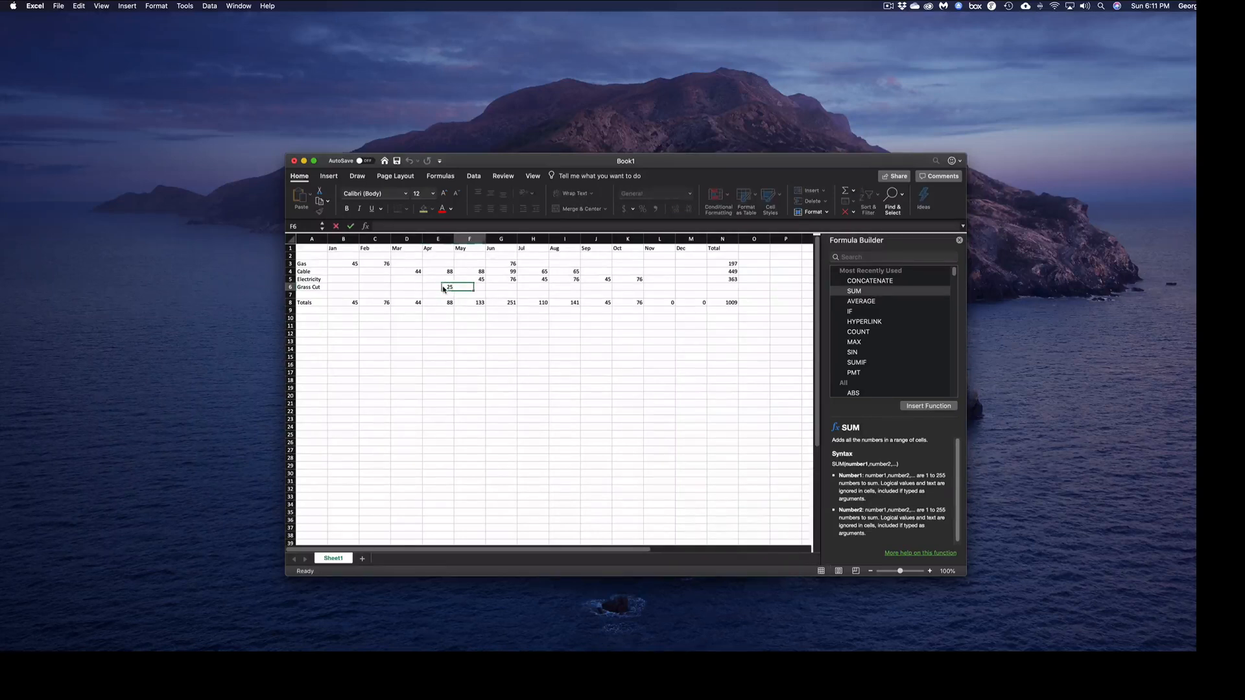
{"action": "type", "text": "25"}
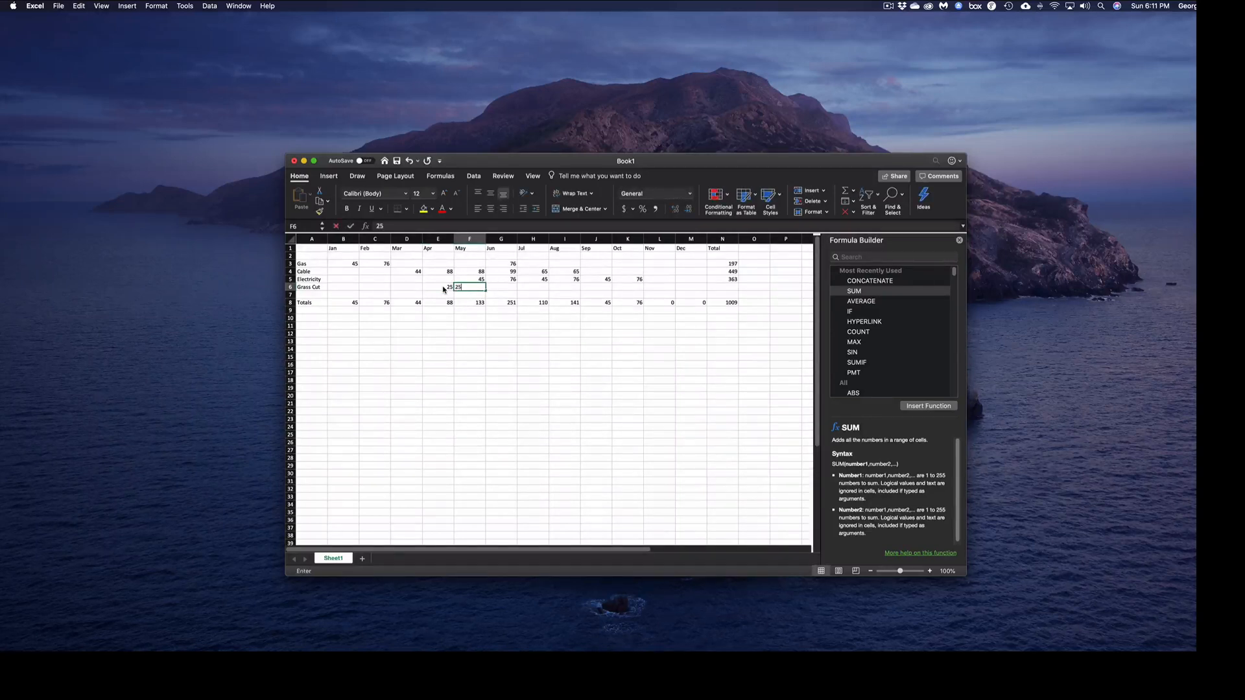
{"action": "key", "text": "Tab"}
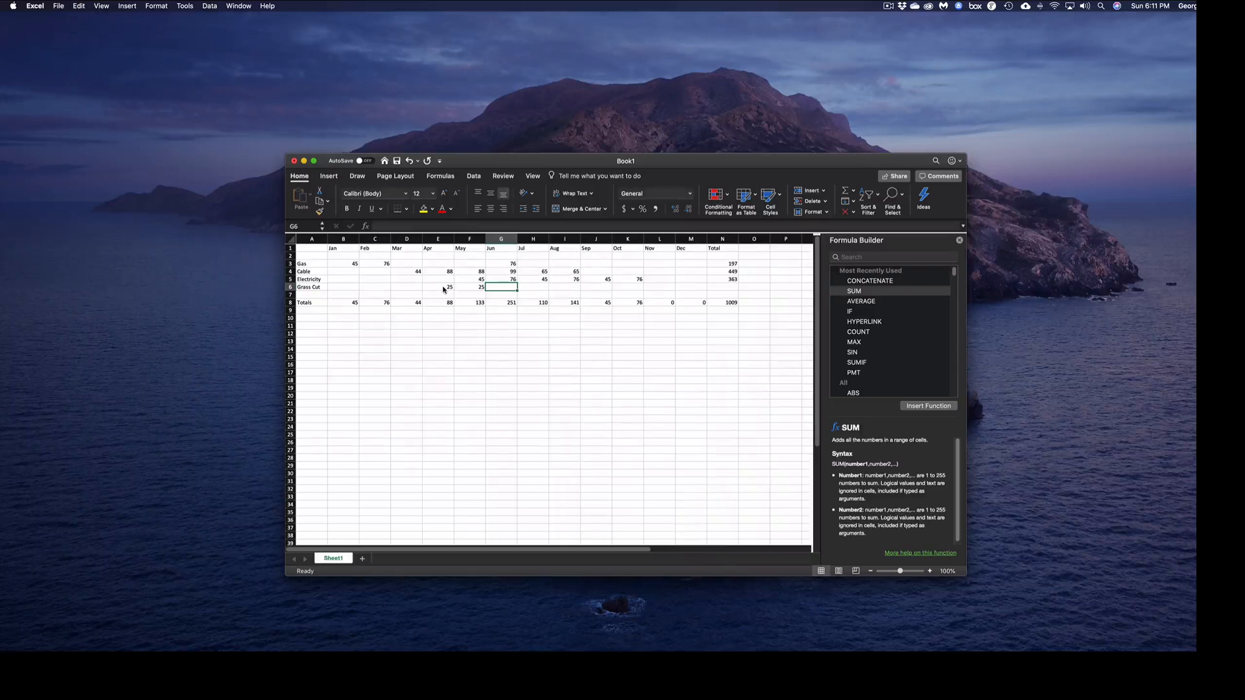
{"action": "type", "text": "25"}
{"action": "key", "text": "Tab"}
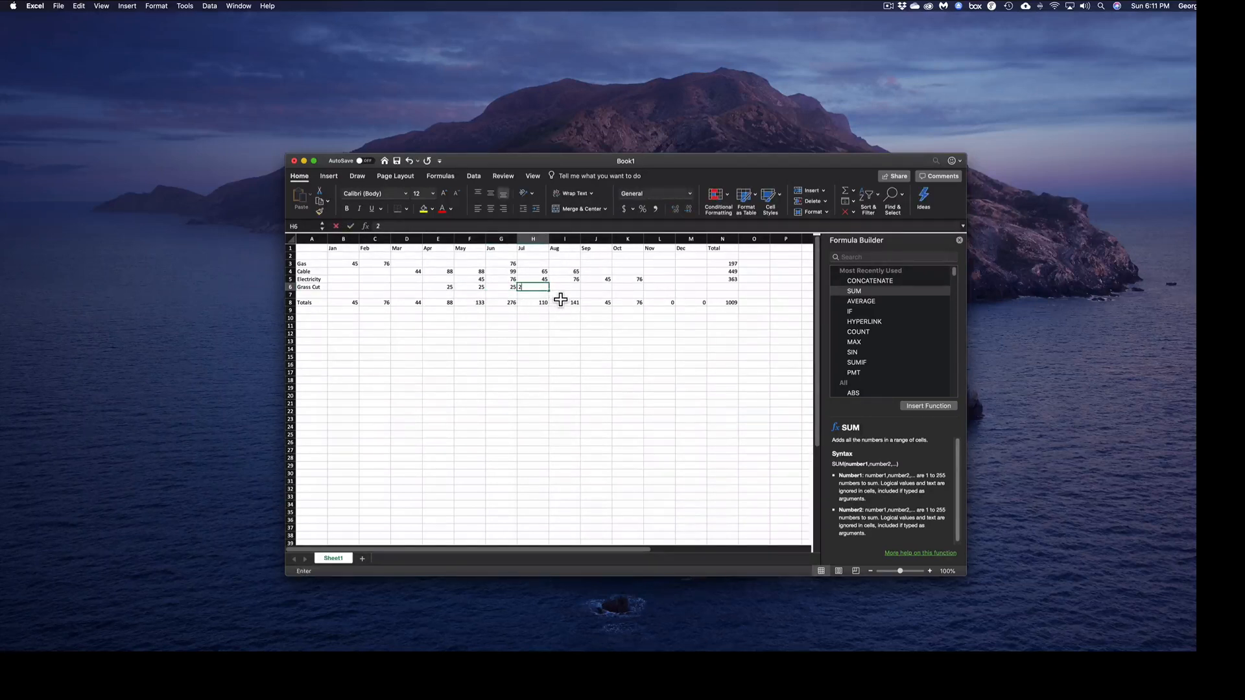
{"action": "type", "text": "25"}
{"action": "key", "text": "Tab"}
{"action": "type", "text": "25"}
{"action": "key", "text": "Tab"}
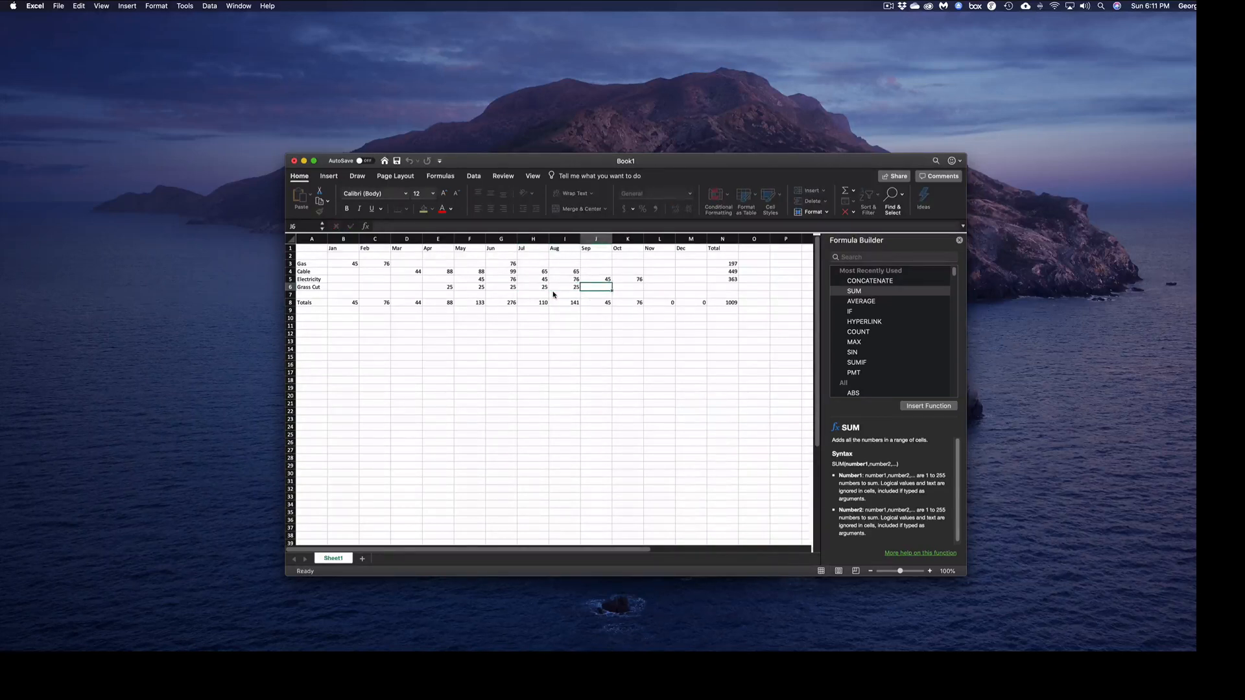
{"action": "type", "text": "25"}
{"action": "key", "text": "Tab"}
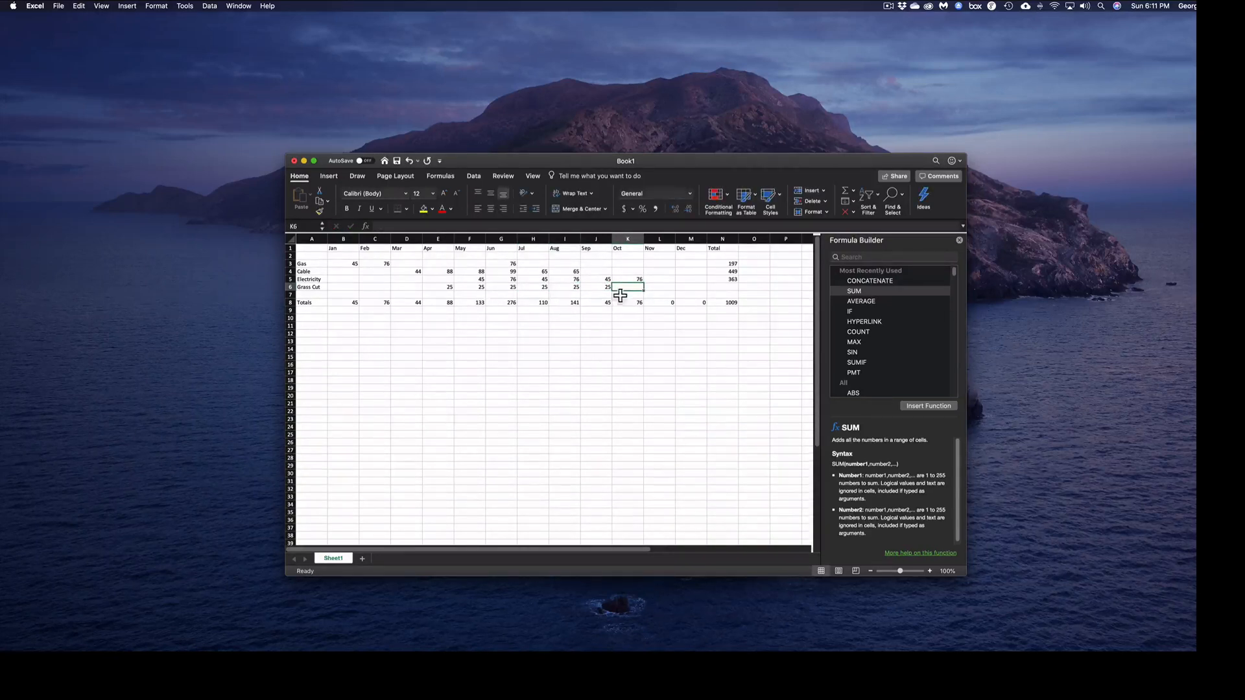
- Extend the January total formula in cell B8 to sum B3:B6 so that it includes the Grass Cut row
{"action": "left_click", "coordinate": [576, 303]}
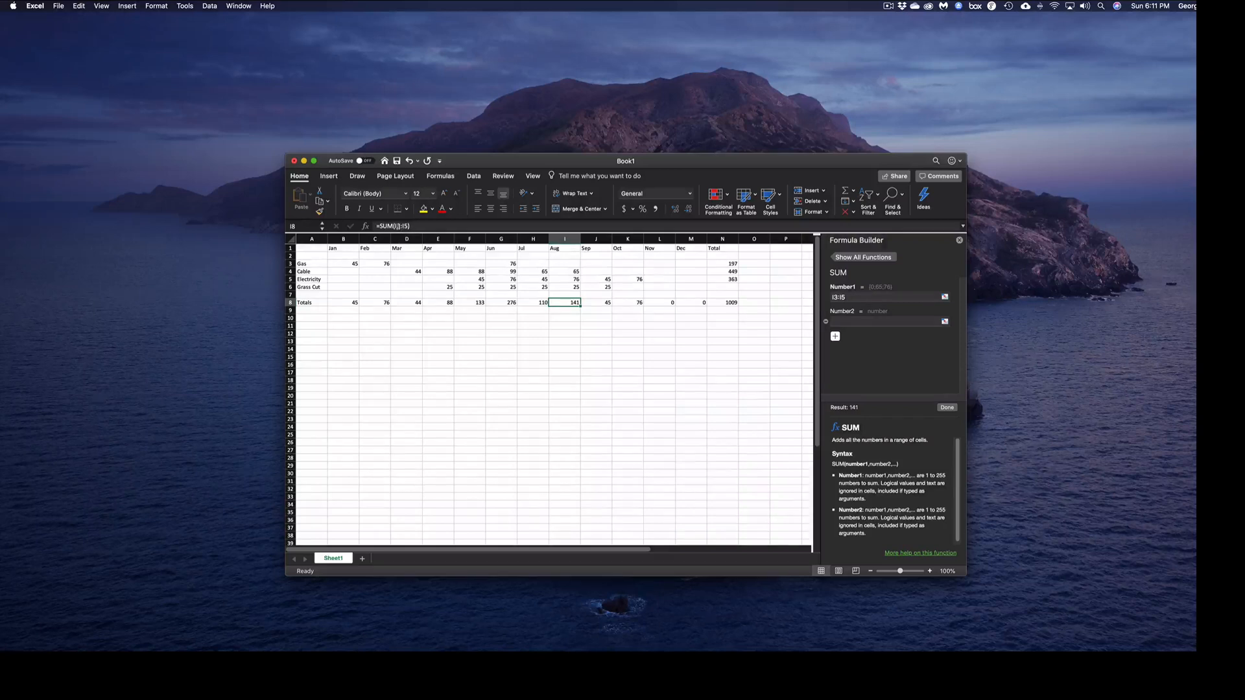
{"action": "left_click", "coordinate": [357, 305]}
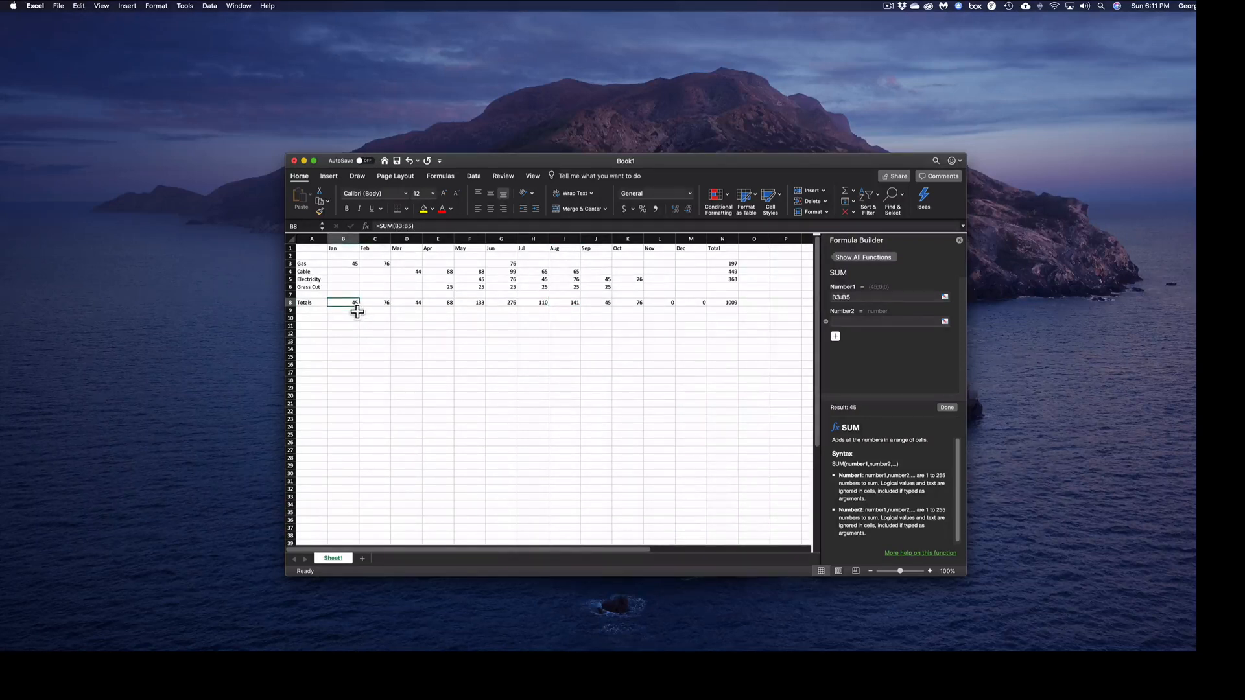
{"action": "left_click", "coordinate": [409, 225]}
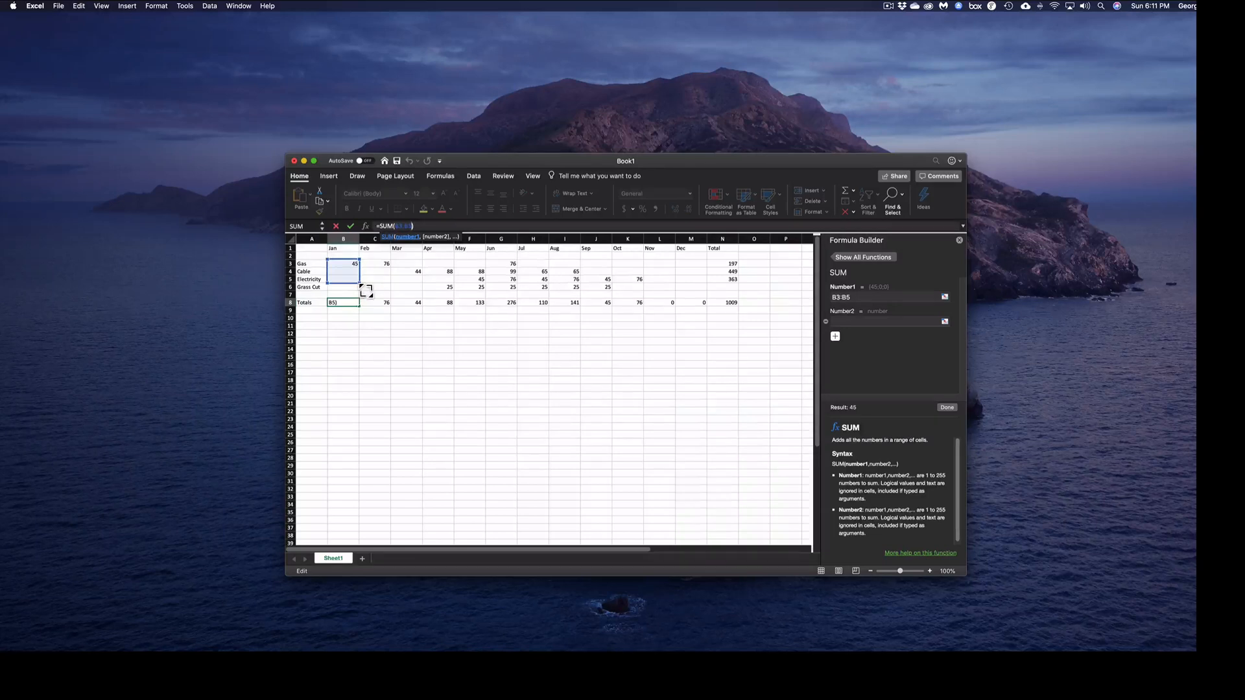
{"action": "left_click_drag", "start_coordinate": [365, 290], "coordinate": [366, 295]}
{"action": "key", "text": "Return"}
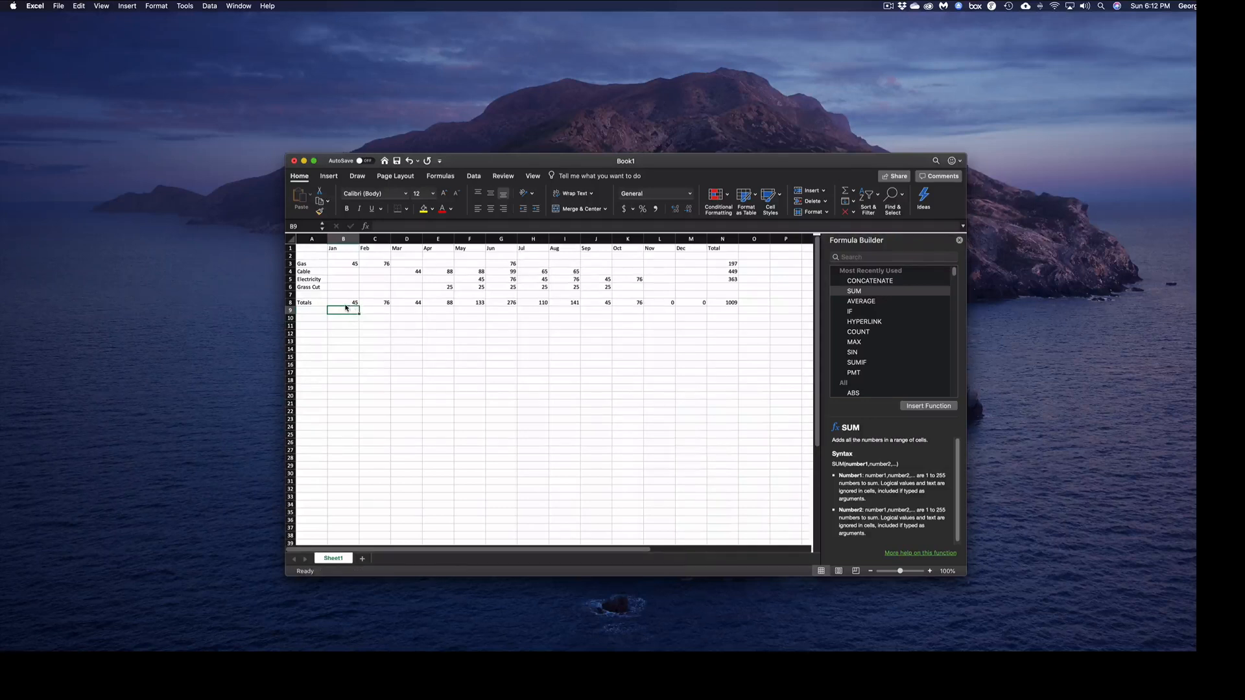
- Copy the January total formula from B8 across C8:N8, replacing the formulas in the rest of the Totals row
{"action": "left_click", "coordinate": [349, 304]}
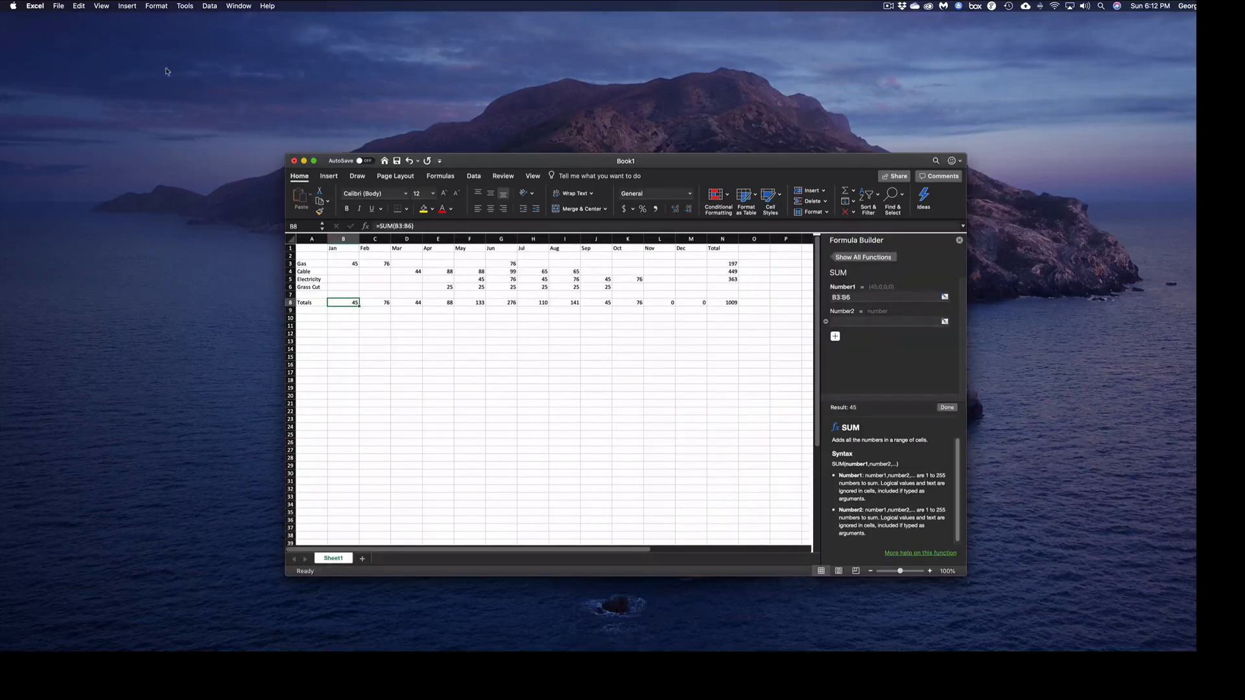
{"action": "left_click", "coordinate": [78, 6]}
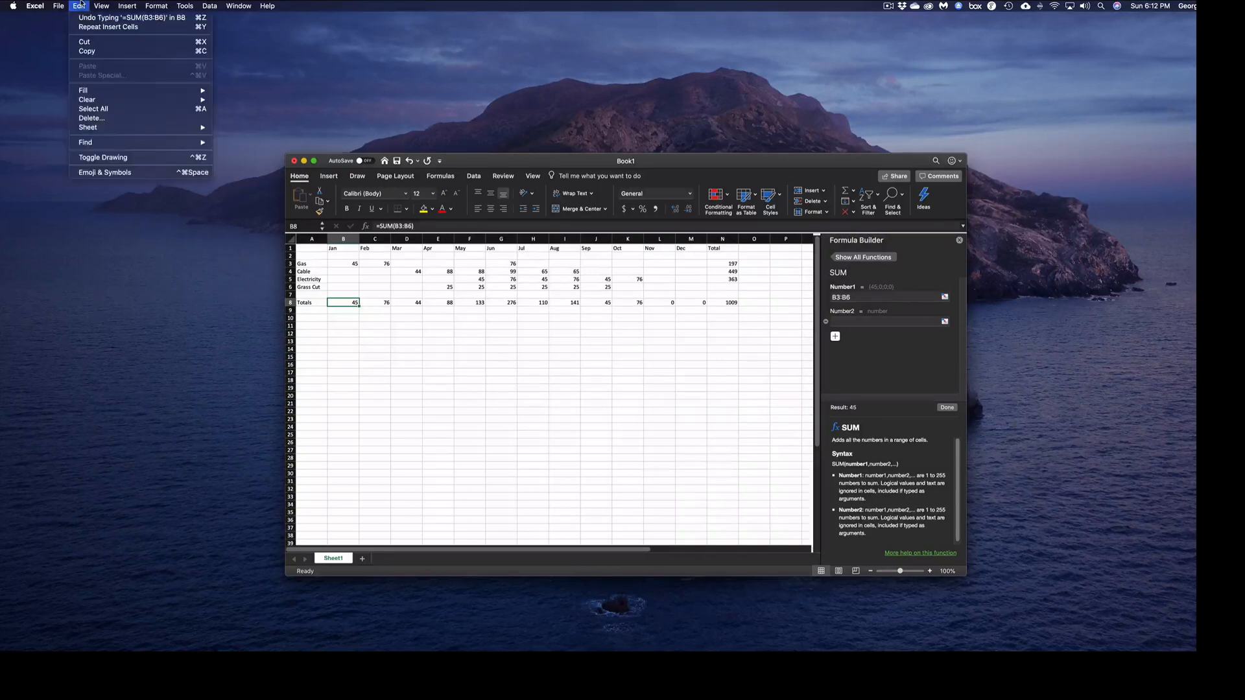
{"action": "left_click", "coordinate": [90, 51]}
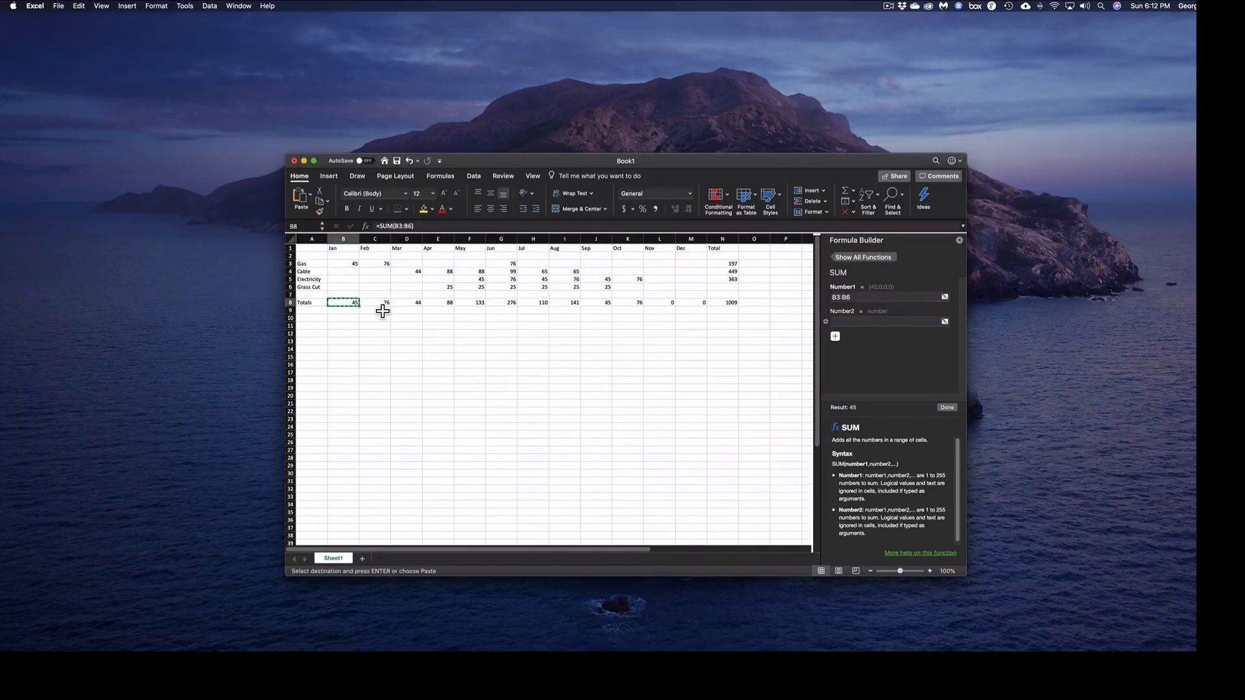
{"action": "left_click_drag", "start_coordinate": [381, 310], "coordinate": [728, 308]}
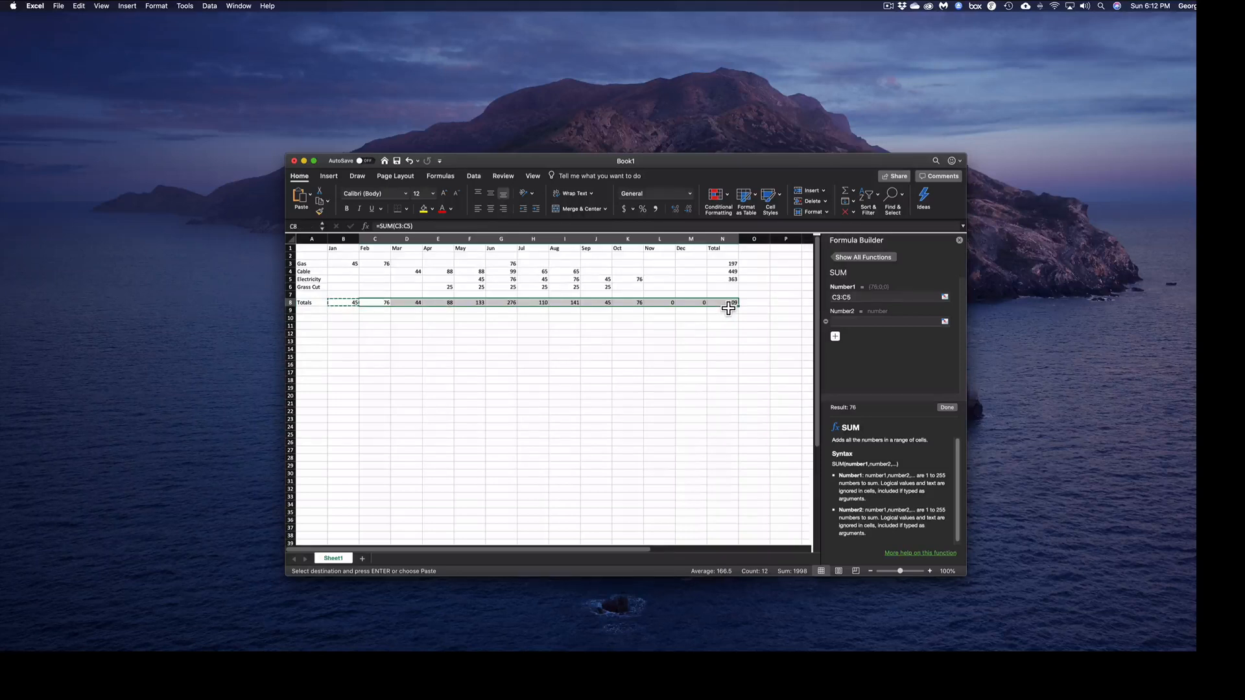
{"action": "left_click", "coordinate": [78, 5]}
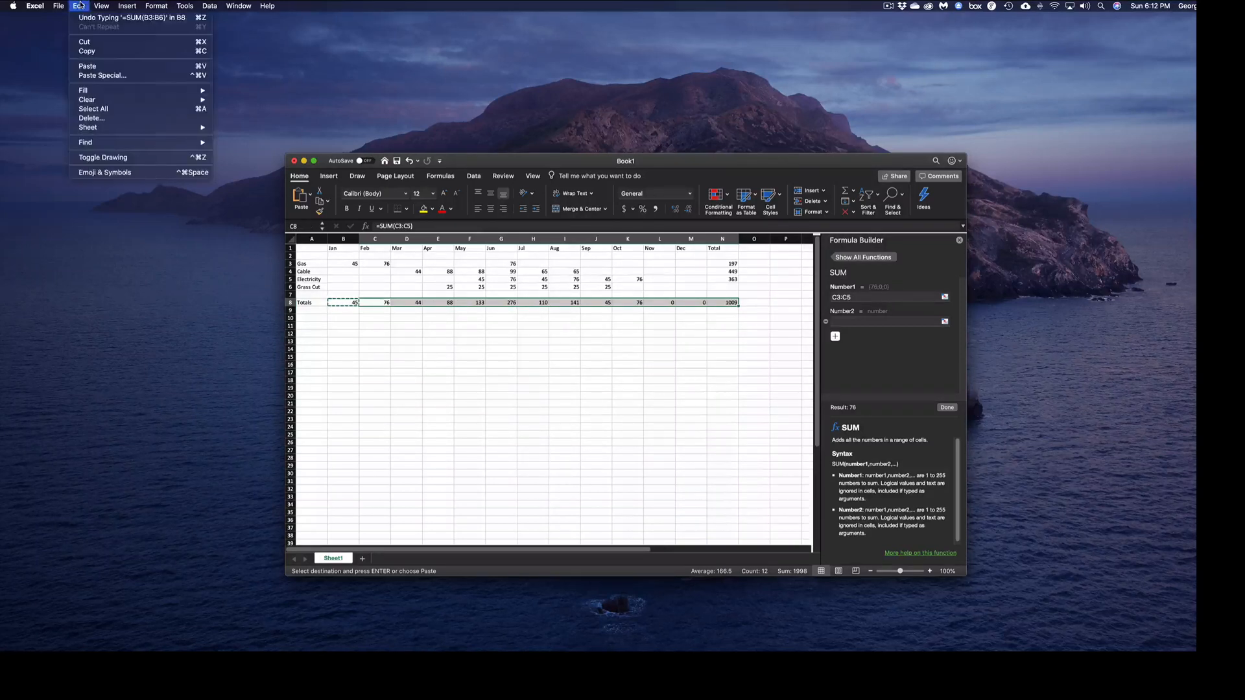
{"action": "left_click", "coordinate": [88, 67]}
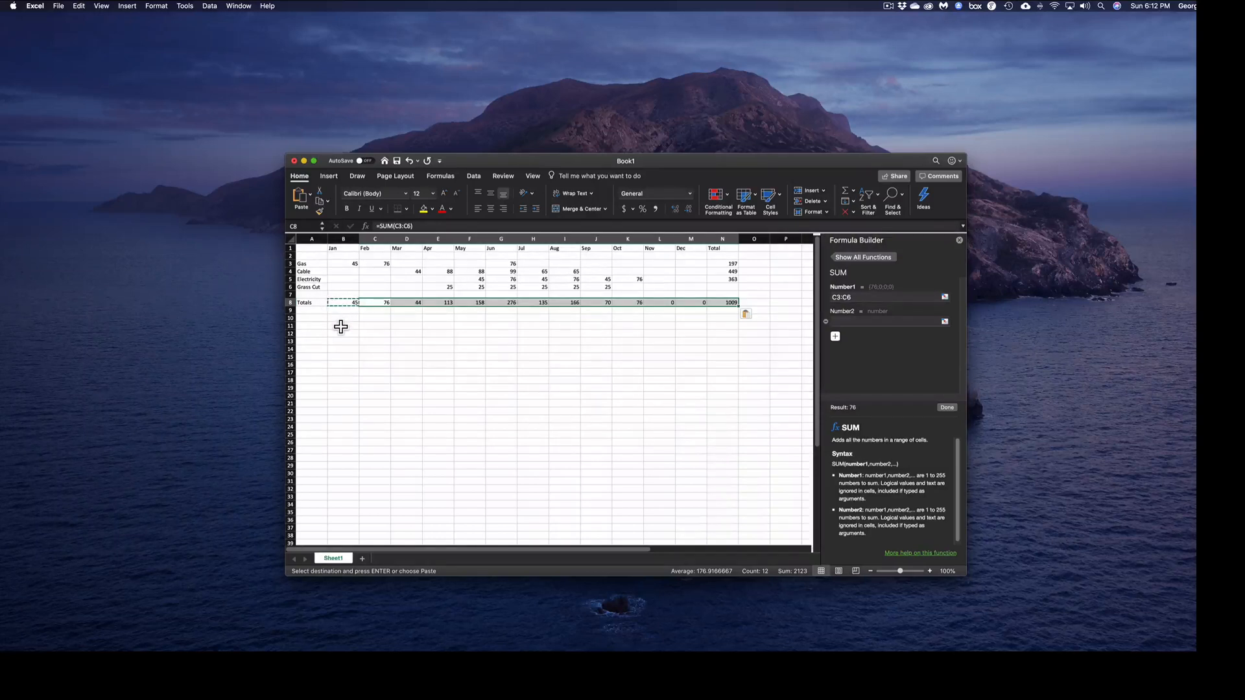
- Copy the Electricity row total formula from N5 into N6 to total the Grass Cut row
{"action": "left_click", "coordinate": [737, 291]}
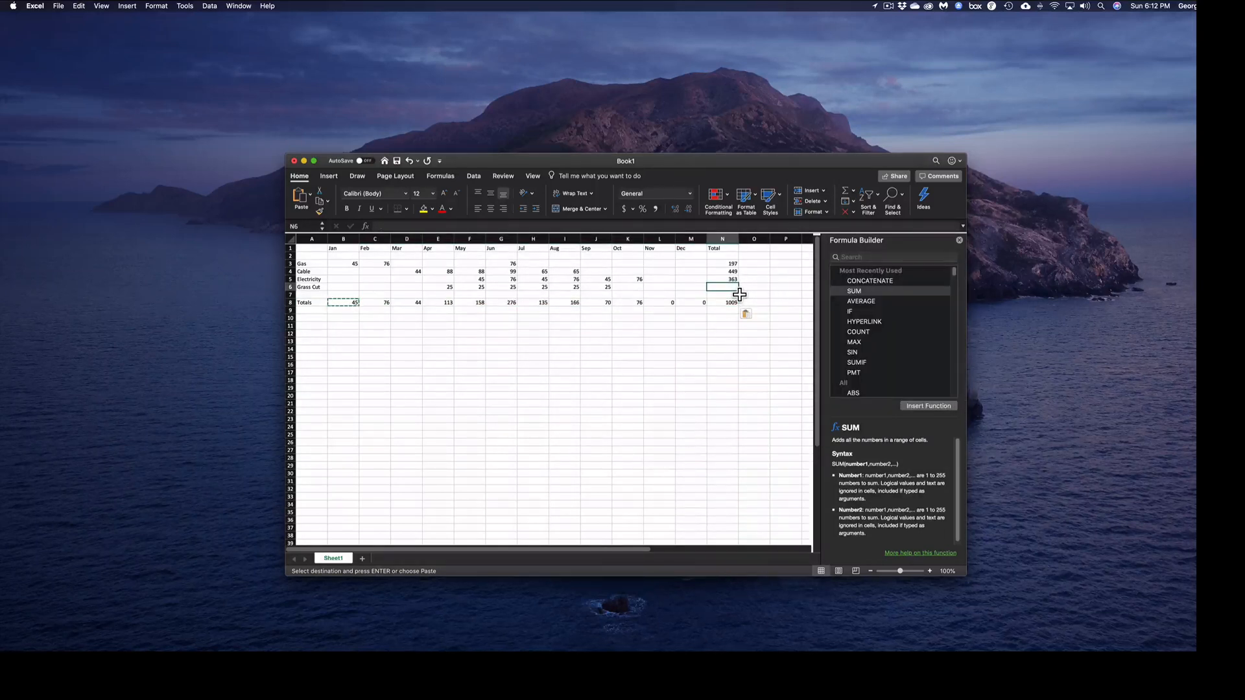
{"action": "left_click", "coordinate": [738, 285]}
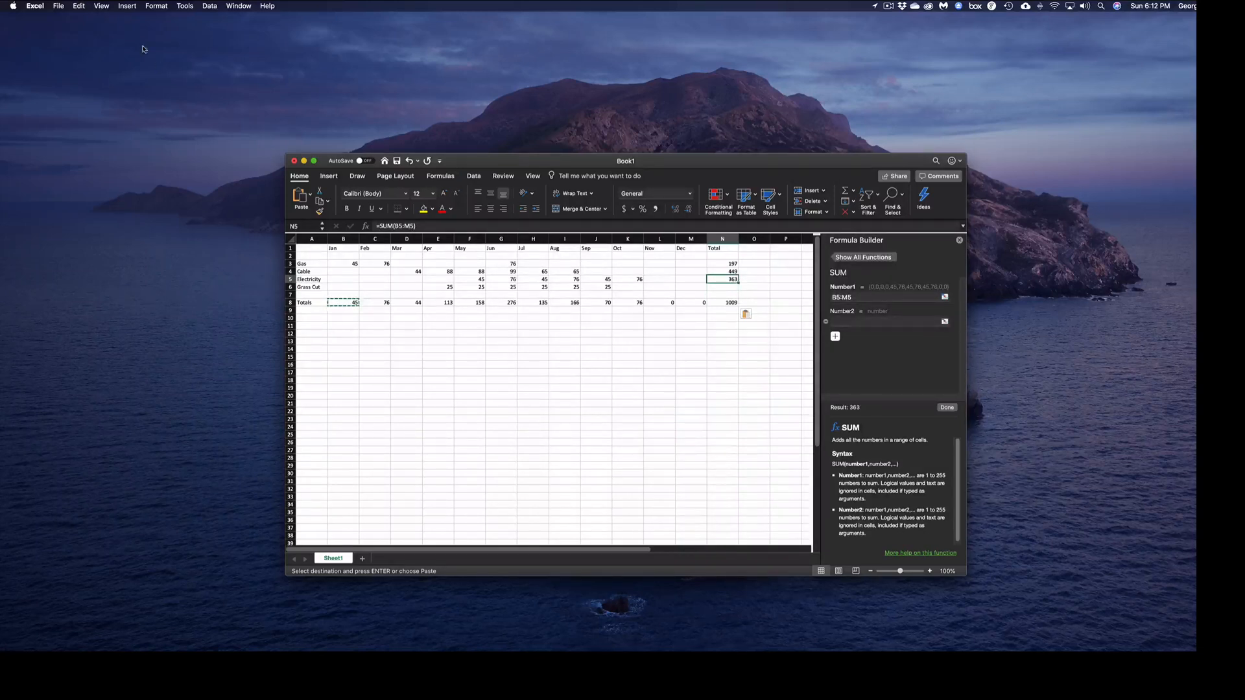
{"action": "left_click", "coordinate": [76, 6]}
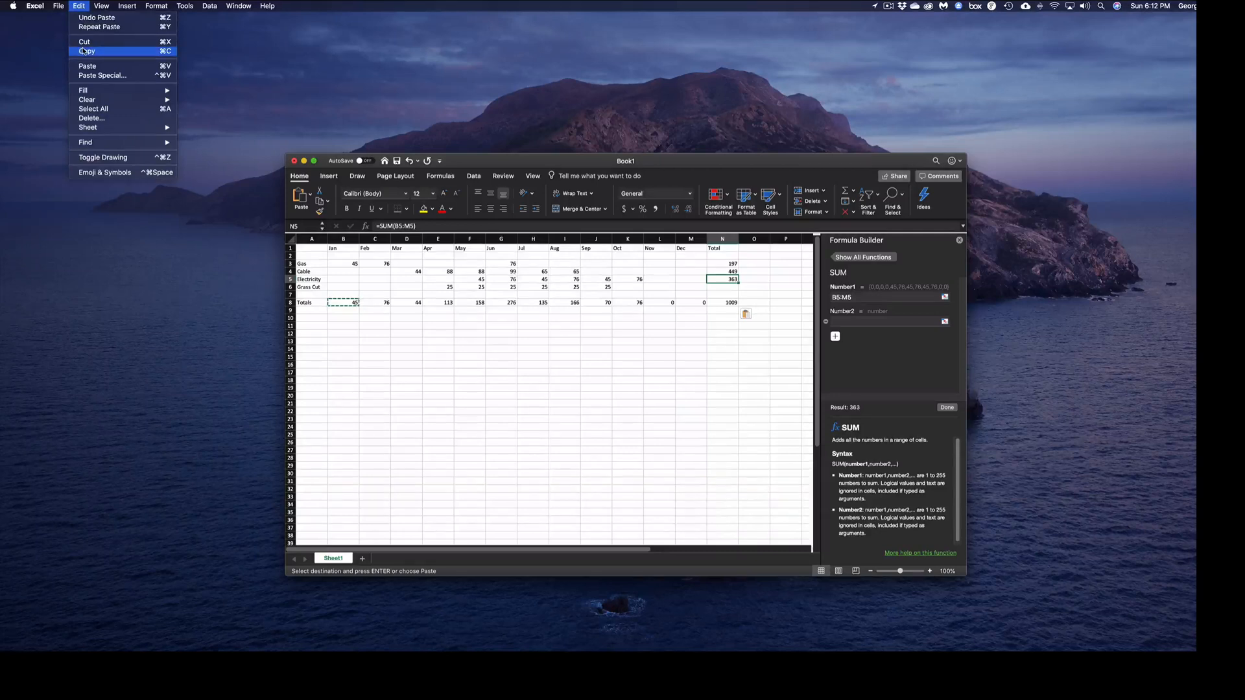
{"action": "left_click", "coordinate": [87, 51]}
{"action": "left_click", "coordinate": [731, 297]}
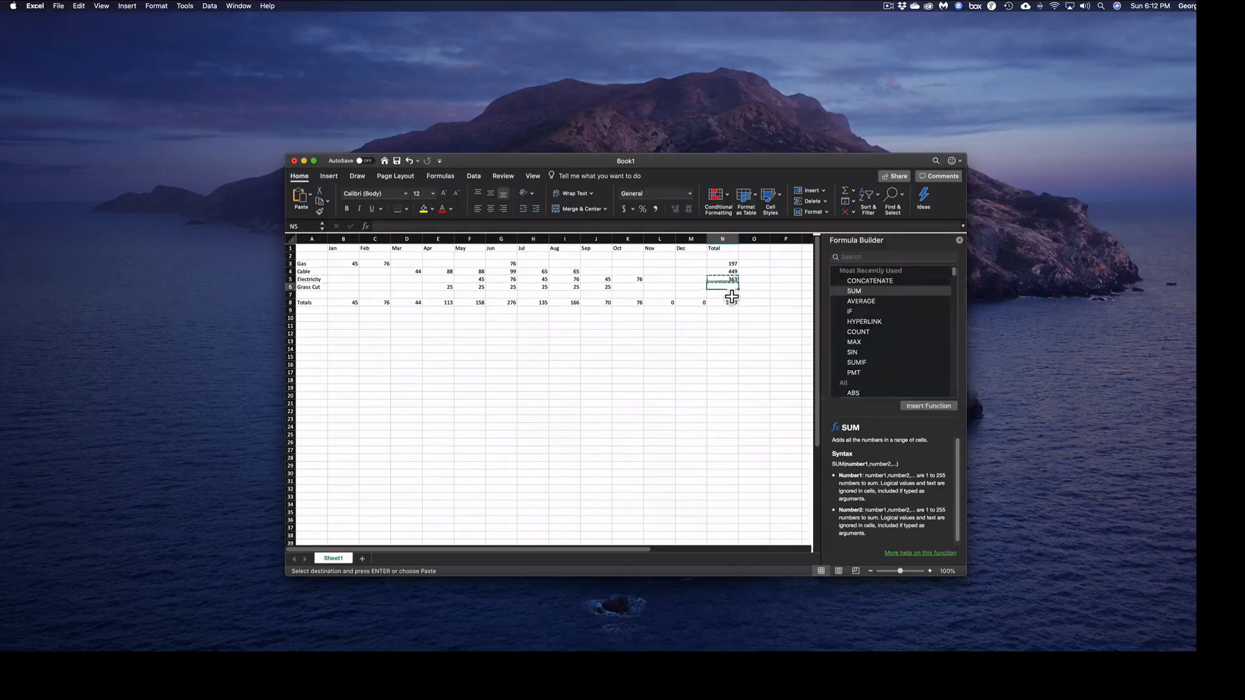
{"action": "left_click", "coordinate": [76, 5]}
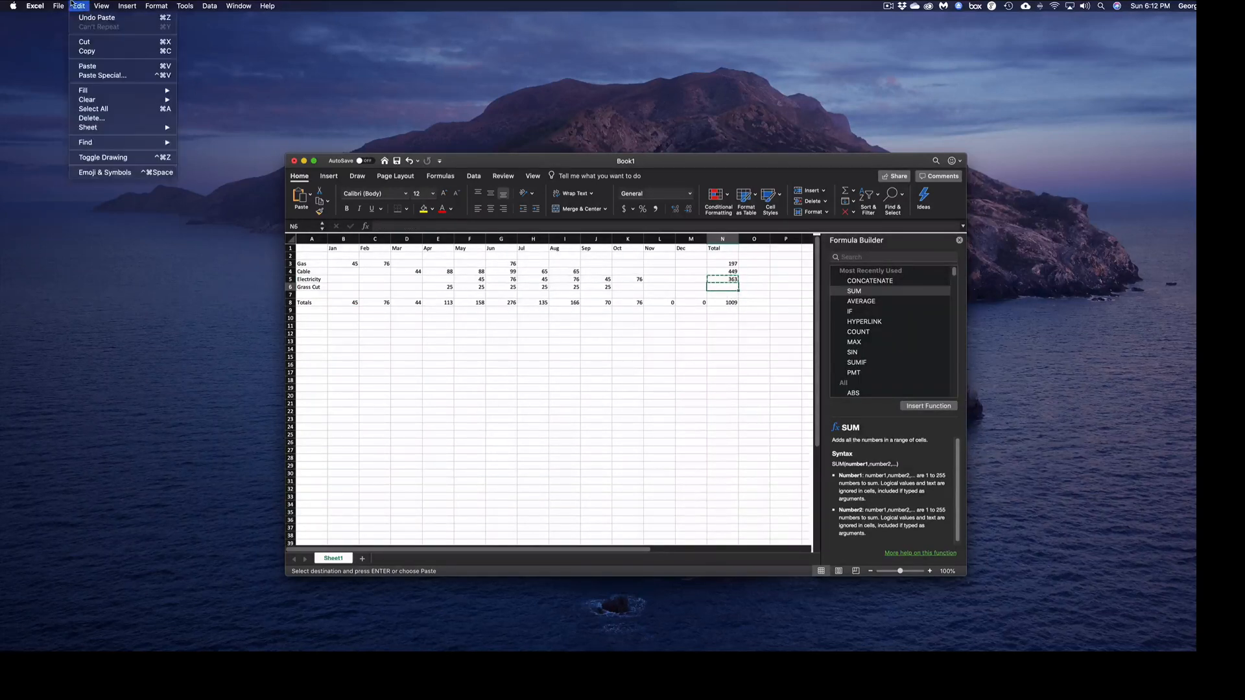
{"action": "left_click", "coordinate": [87, 67]}
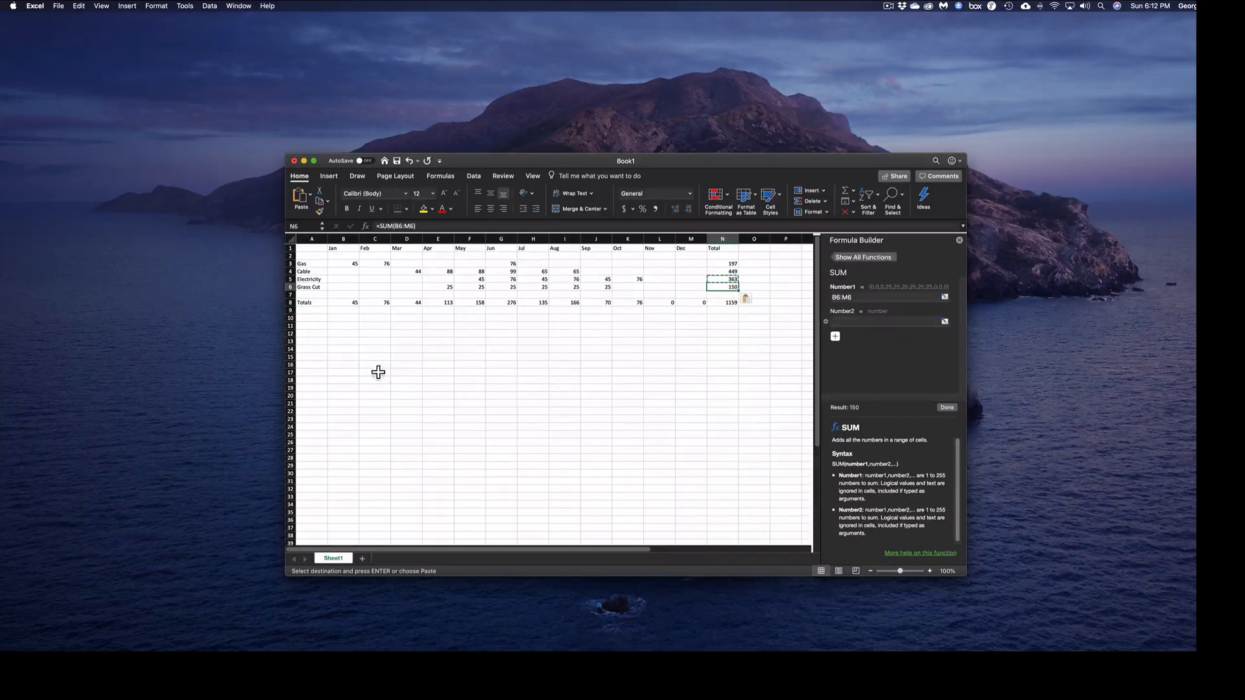